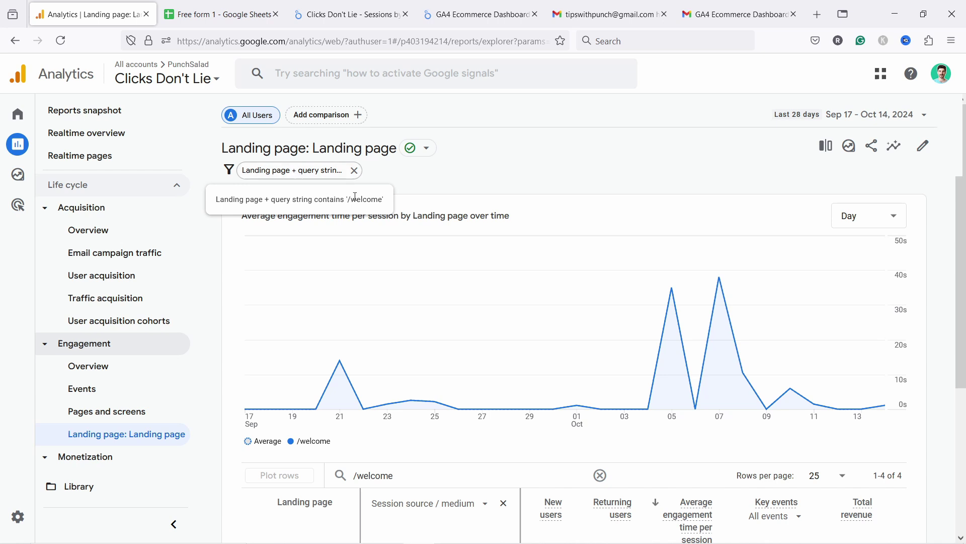
- Open the Landing page report's Schedule email form, which defaults to monthly PDF for 12 months
{"action": "left_click_drag", "start_coordinate": [962, 209], "coordinate": [964, 359]}
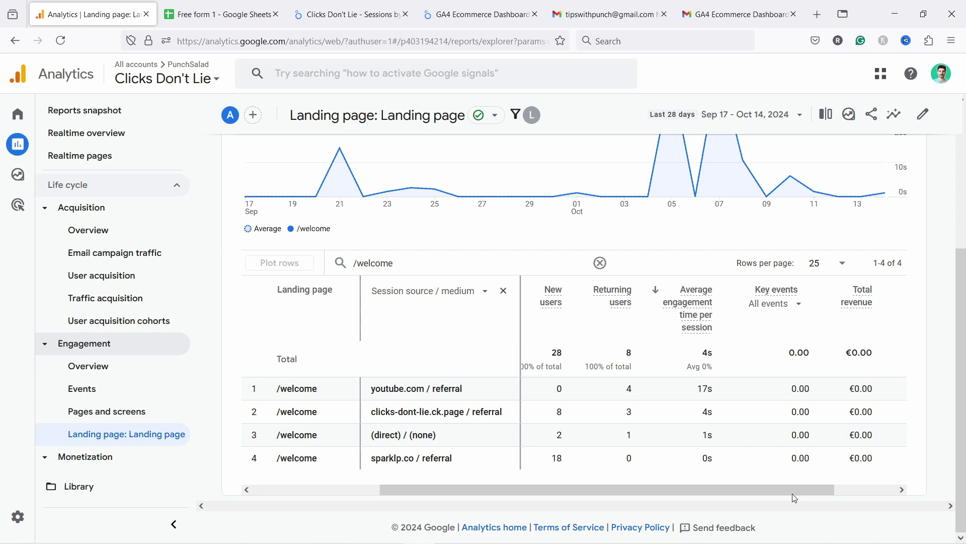
{"action": "left_click_drag", "start_coordinate": [795, 493], "coordinate": [704, 491]}
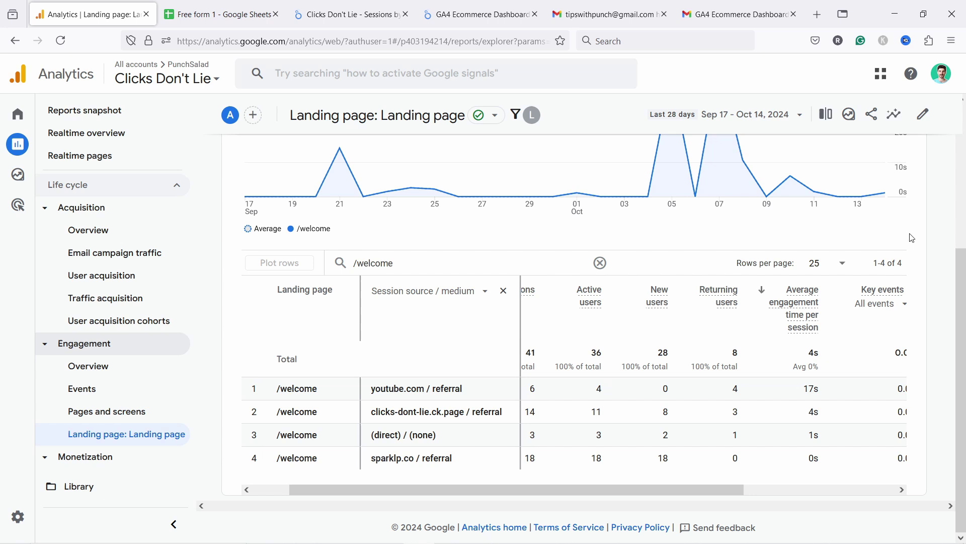
{"action": "left_click", "coordinate": [872, 117]}
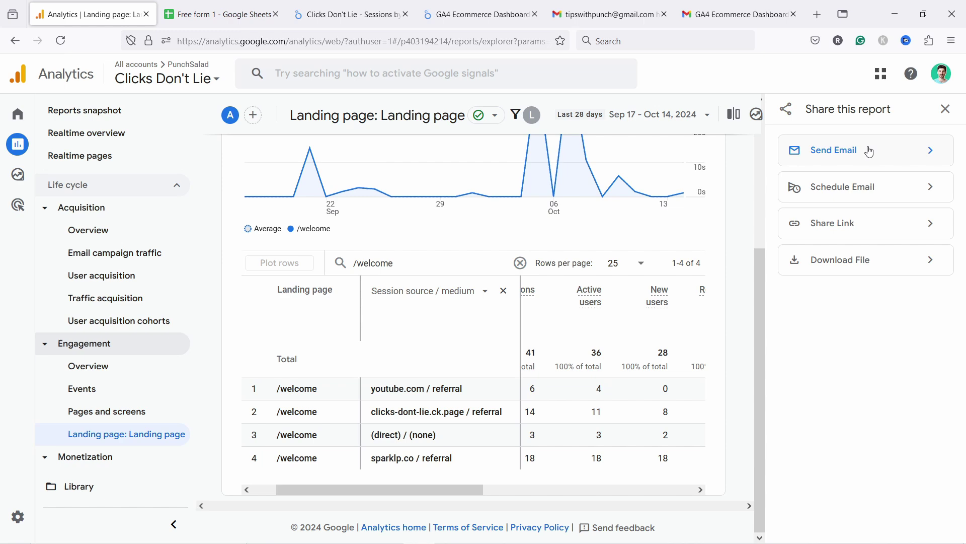
{"action": "left_click", "coordinate": [840, 188]}
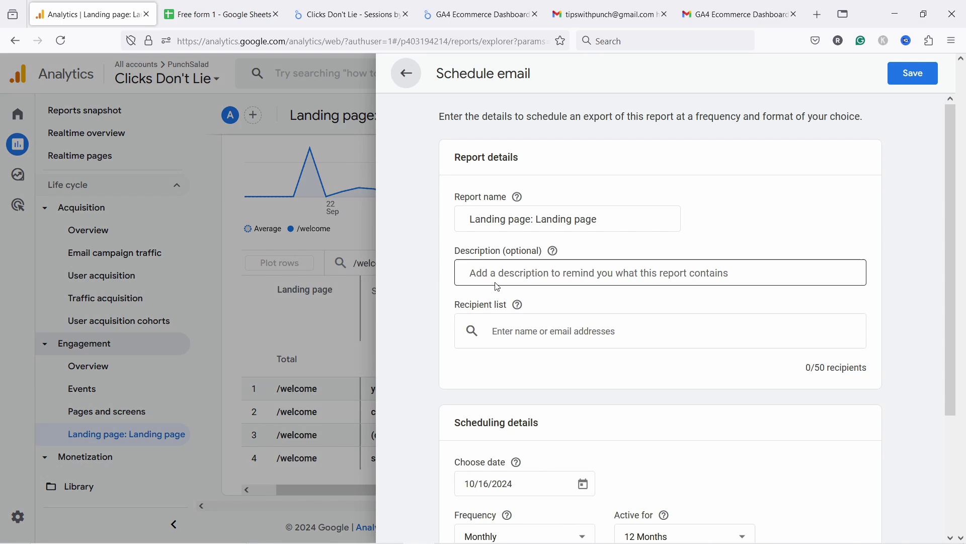
{"action": "scroll", "coordinate": [505, 257], "scroll_direction": "down", "scroll_amount": 2}
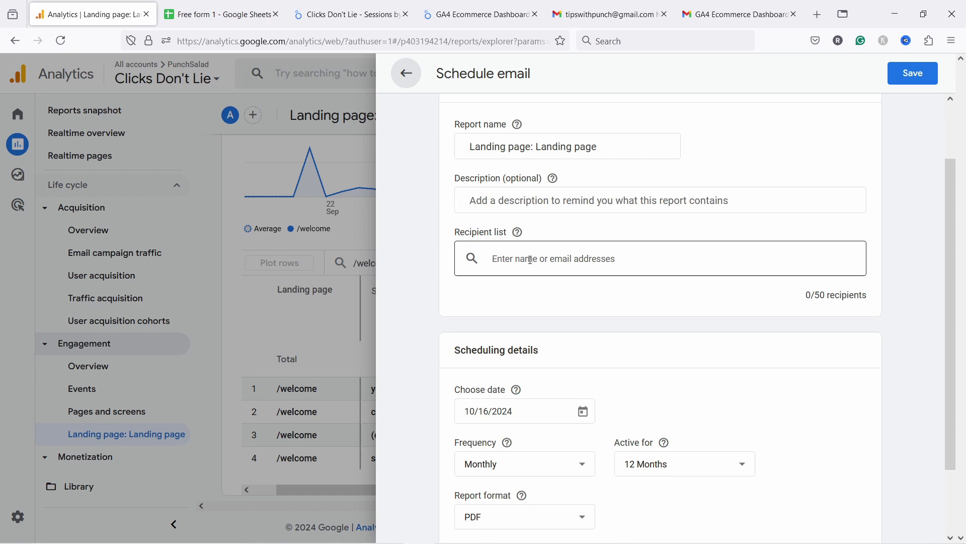
{"action": "scroll", "coordinate": [567, 268], "scroll_direction": "down", "scroll_amount": 2}
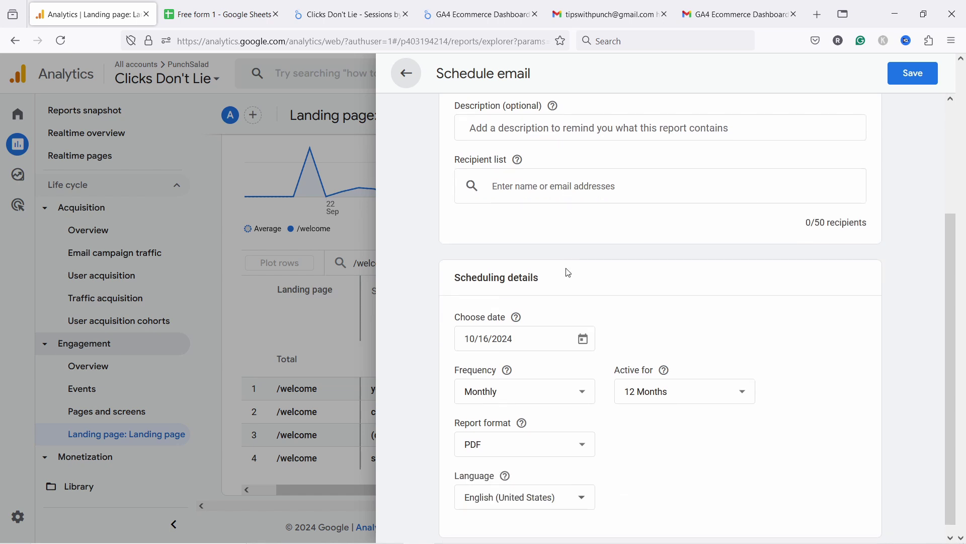
{"action": "scroll", "coordinate": [574, 234], "scroll_direction": "down", "scroll_amount": 1}
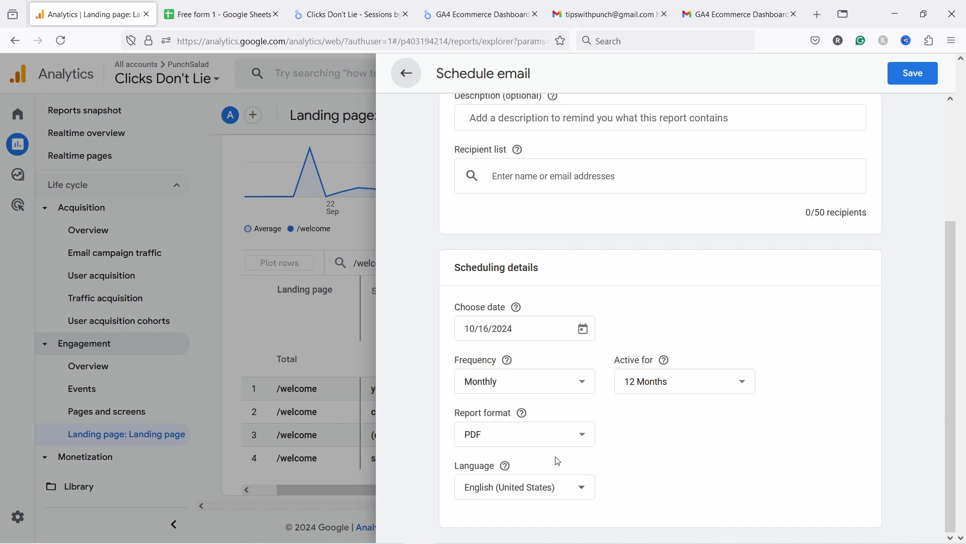
- Email the Landing page report weekly as a PDF for 12 months, starting Monday 10/21/2024
{"action": "left_click", "coordinate": [503, 442]}
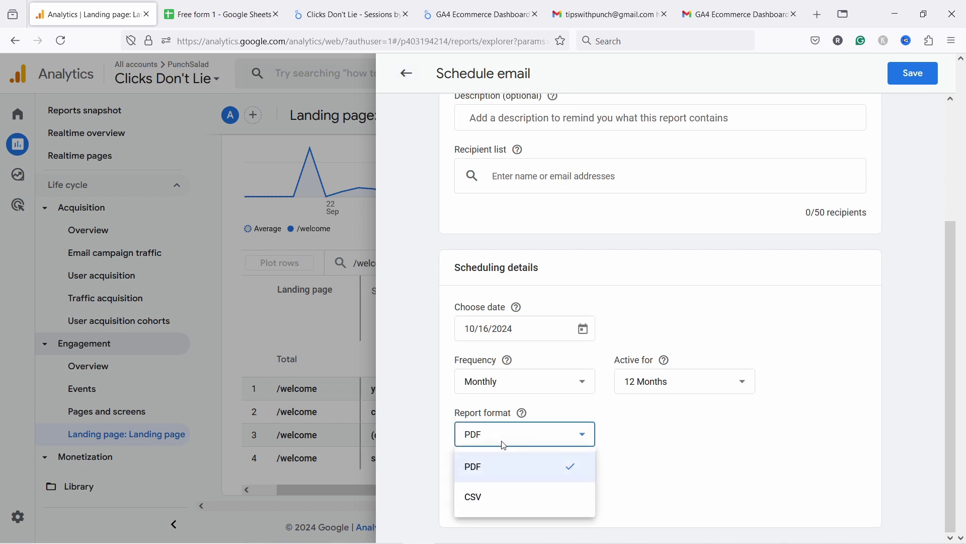
{"action": "left_click", "coordinate": [501, 332]}
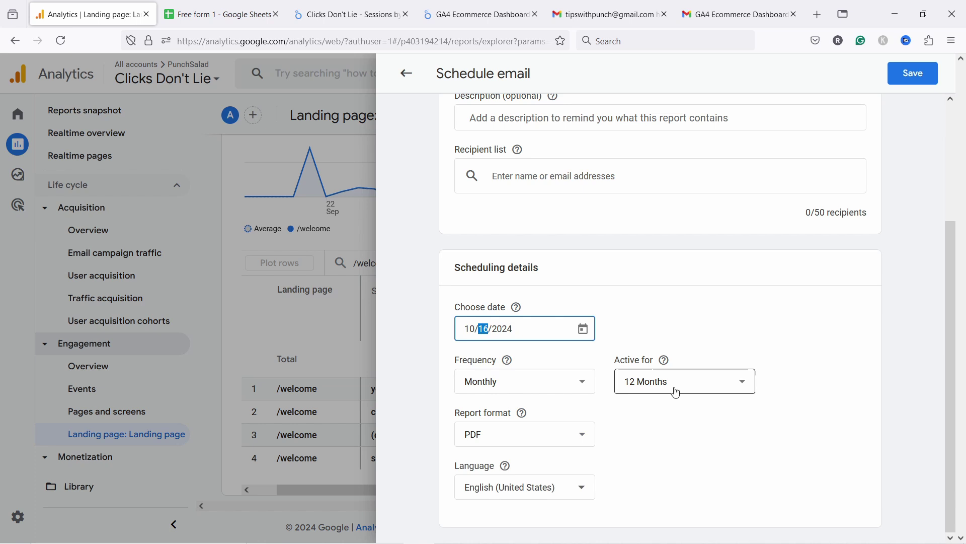
{"action": "left_click", "coordinate": [498, 393]}
{"action": "left_click", "coordinate": [487, 444]}
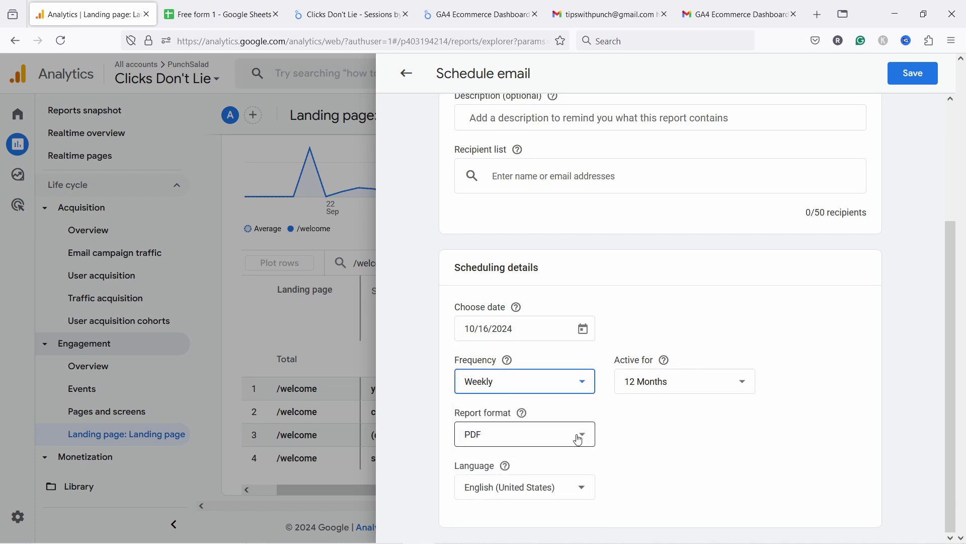
{"action": "left_click", "coordinate": [654, 390]}
{"action": "left_click", "coordinate": [657, 388]}
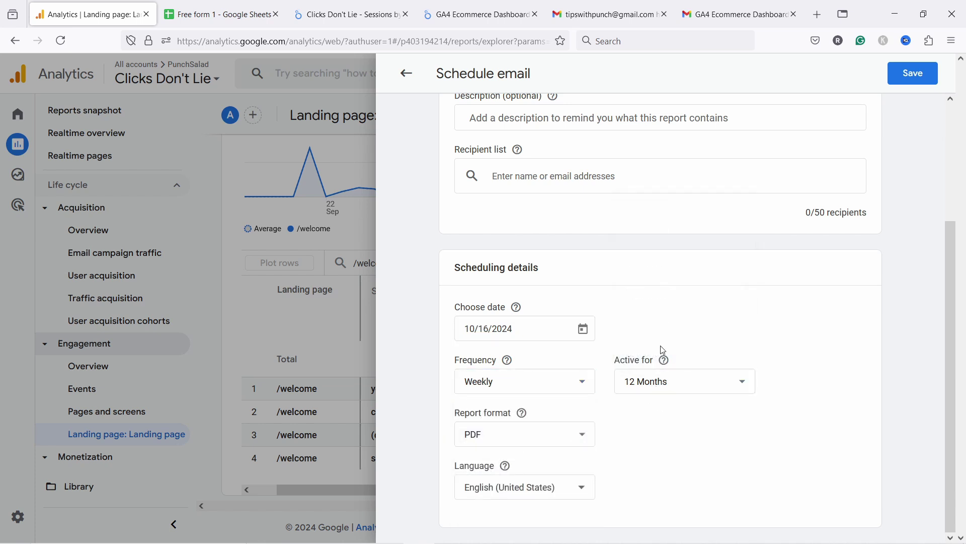
{"action": "left_click", "coordinate": [584, 329]}
{"action": "left_click", "coordinate": [496, 262]}
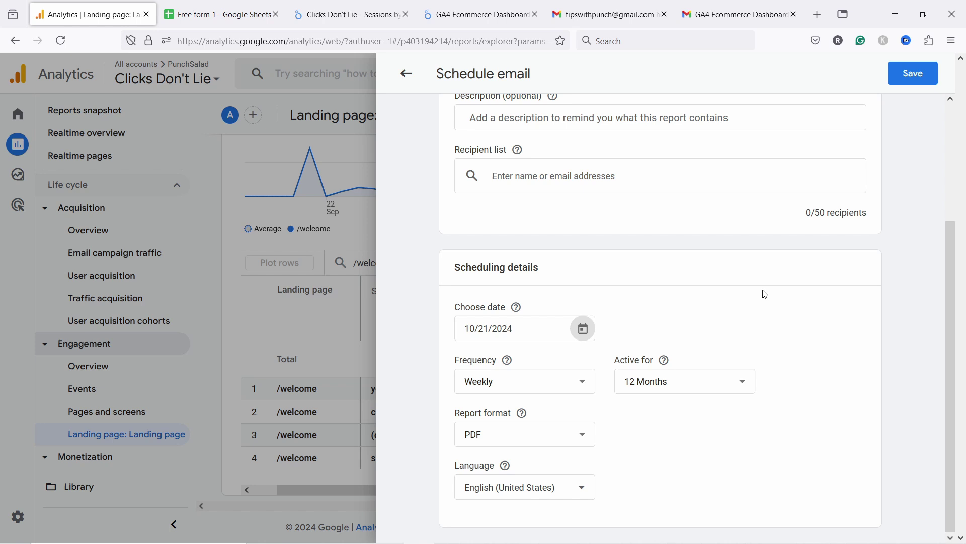
{"action": "scroll", "coordinate": [765, 294], "scroll_direction": "up", "scroll_amount": 3}
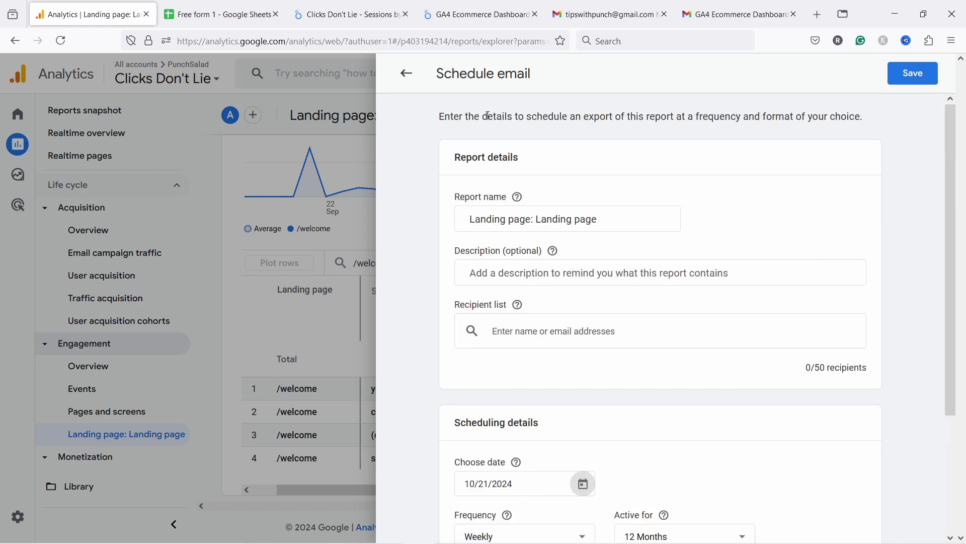
- Switch to Gmail and scroll the Analytics report email down to its report.pdf attachment
{"action": "left_click", "coordinate": [608, 15]}
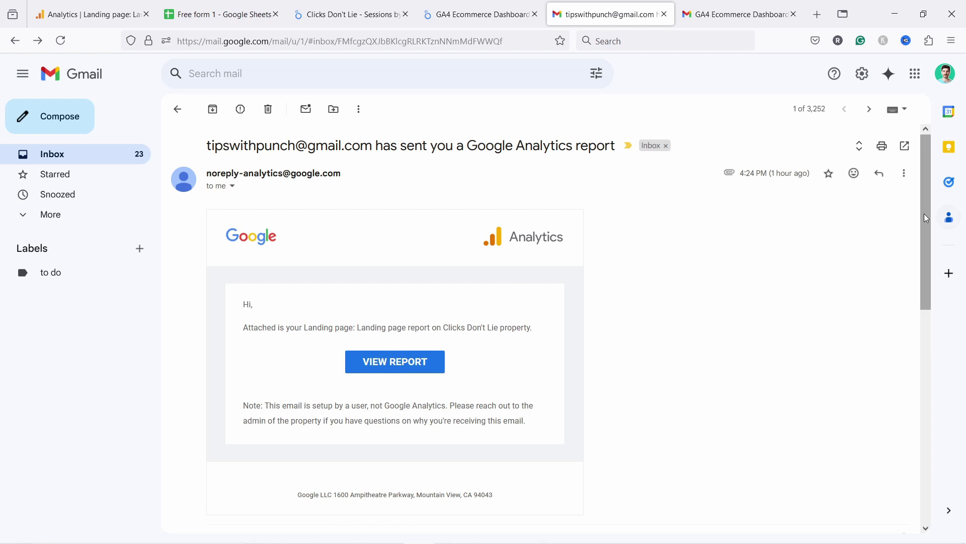
{"action": "scroll", "coordinate": [932, 225], "scroll_direction": "down", "scroll_amount": 2}
{"action": "left_click_drag", "start_coordinate": [934, 228], "coordinate": [962, 395]}
{"action": "scroll", "coordinate": [503, 252], "scroll_direction": "down", "scroll_amount": 2}
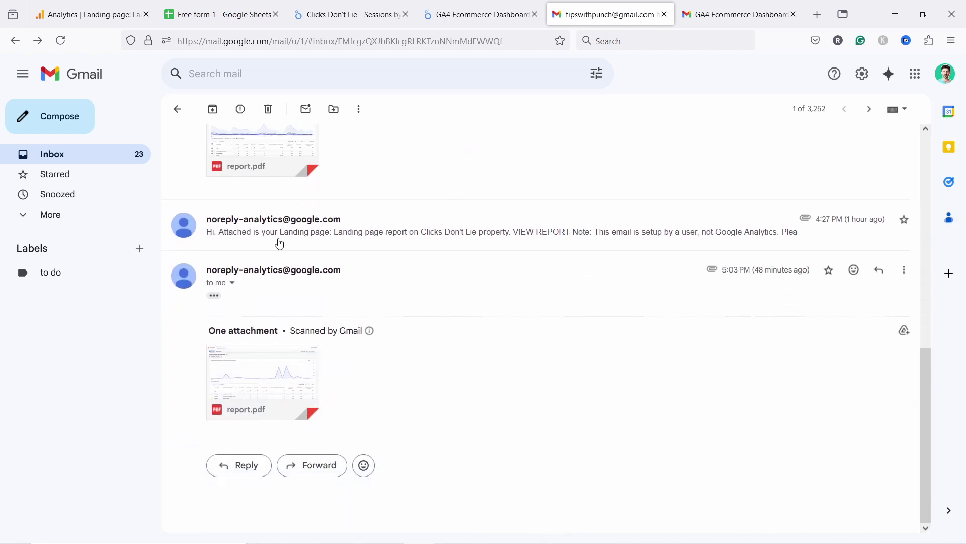
- Preview report.pdf at full width to check the Landing page chart and source table
{"action": "mouse_move", "coordinate": [282, 374]}
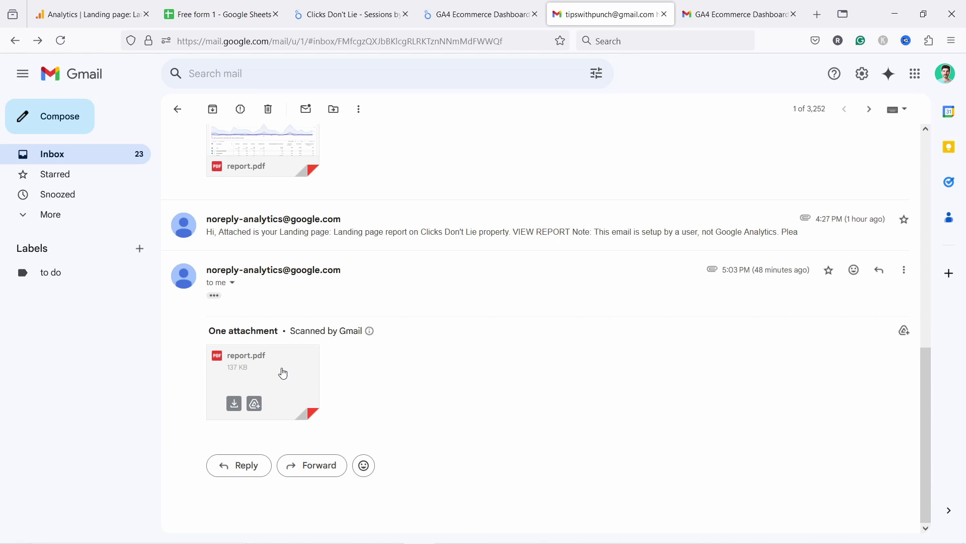
{"action": "left_click", "coordinate": [269, 369]}
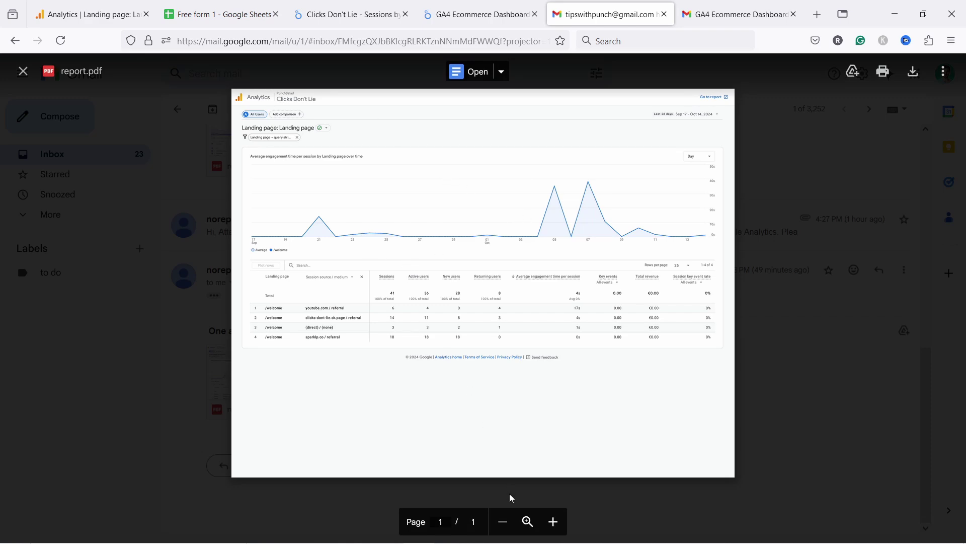
{"action": "left_click", "coordinate": [528, 521]}
{"action": "scroll", "coordinate": [433, 215], "scroll_direction": "up", "scroll_amount": 3}
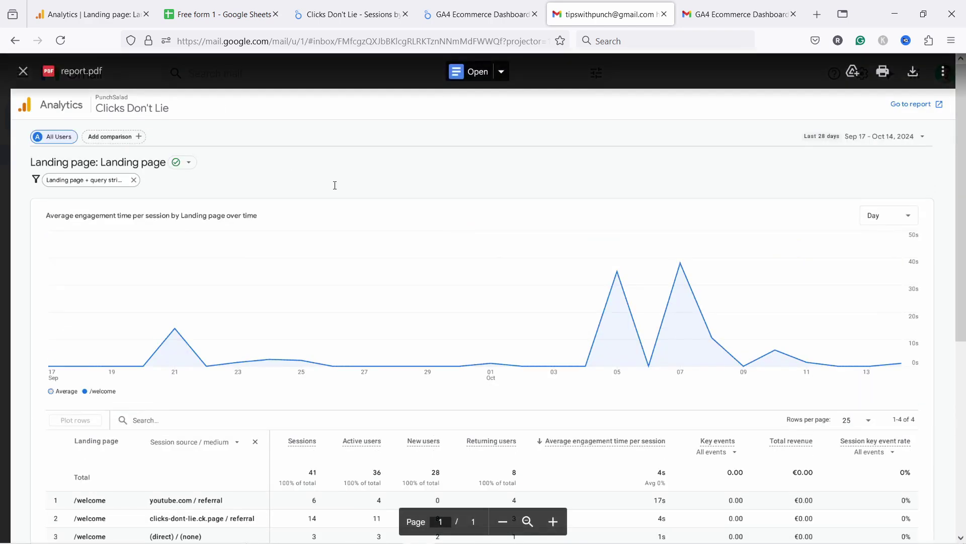
{"action": "scroll", "coordinate": [334, 186], "scroll_direction": "down", "scroll_amount": 5}
{"action": "scroll", "coordinate": [388, 295], "scroll_direction": "up", "scroll_amount": 5}
- Close the PDF preview and reopen report.pdf for another look
{"action": "left_click", "coordinate": [23, 71]}
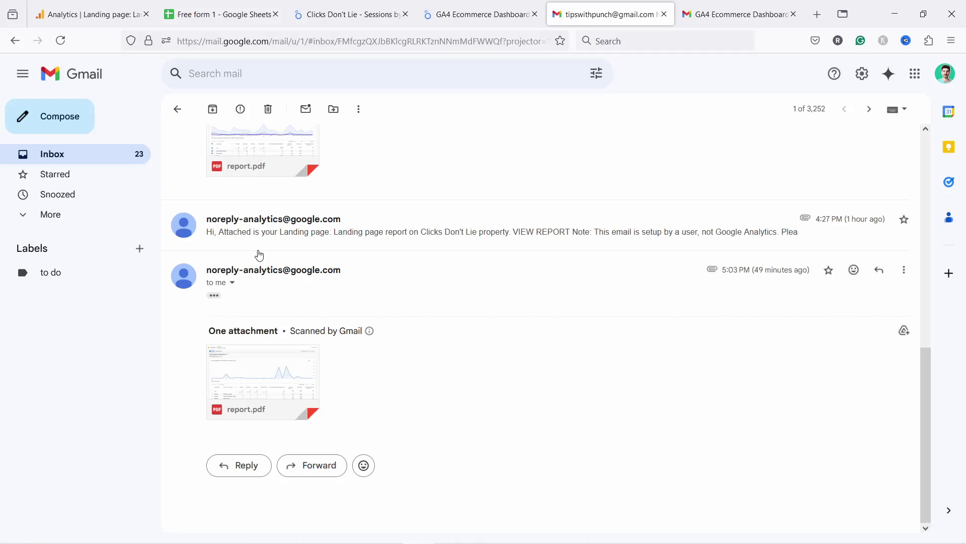
{"action": "left_click", "coordinate": [272, 387]}
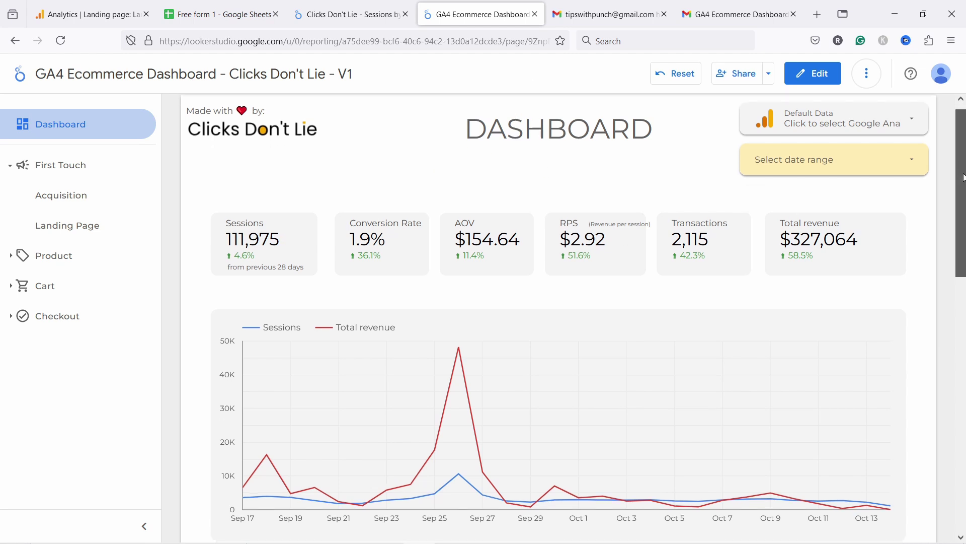
- Go to First Touch > Acquisition to see sessions and revenue by channel group
{"action": "scroll", "coordinate": [961, 193], "scroll_direction": "down", "scroll_amount": 1}
{"action": "mouse_move", "coordinate": [963, 184]}
{"action": "left_mouse_down"}
{"action": "mouse_move", "coordinate": [964, 443]}
{"action": "mouse_move", "coordinate": [964, 167]}
{"action": "left_mouse_up"}
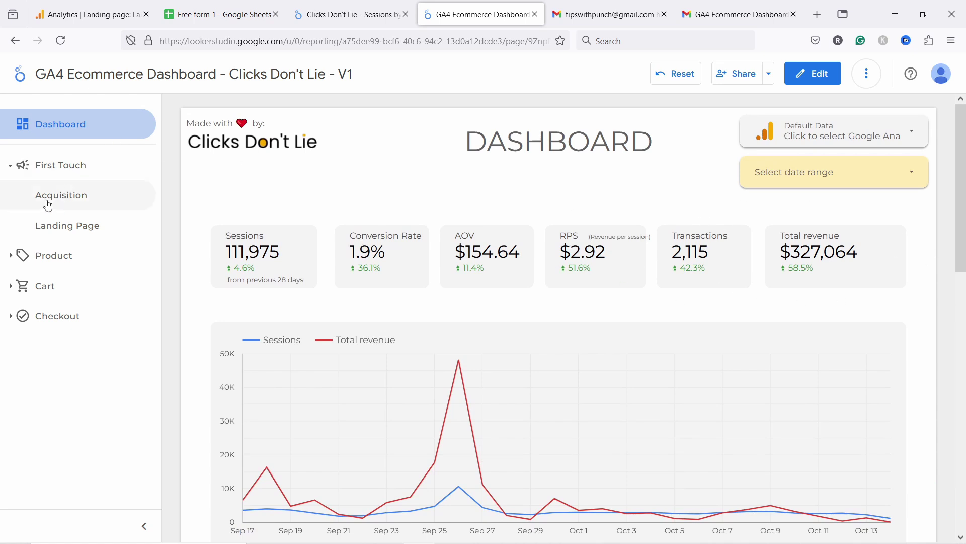
{"action": "left_click", "coordinate": [84, 202]}
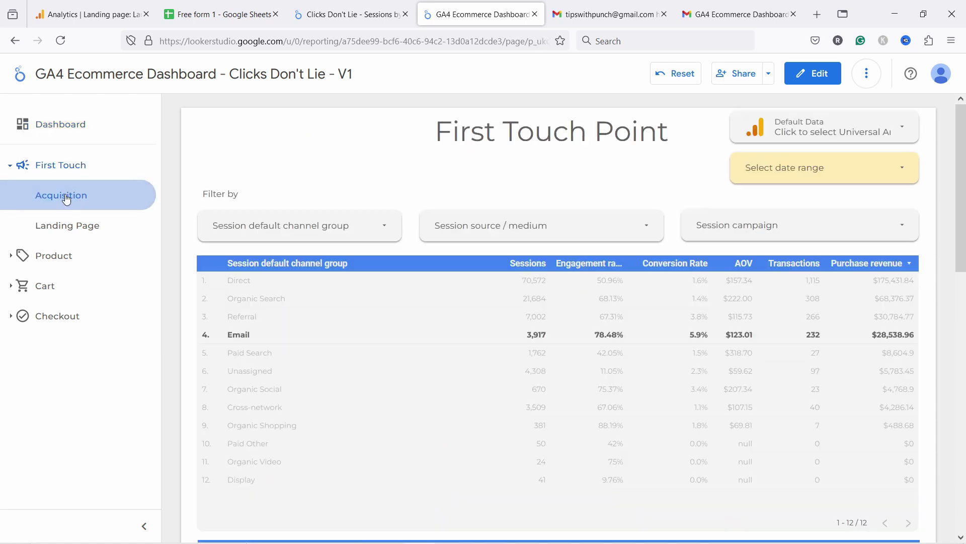
- Cross-filter the channel table to Email, then open Product > Ecommerce Purchases
{"action": "left_click", "coordinate": [252, 339]}
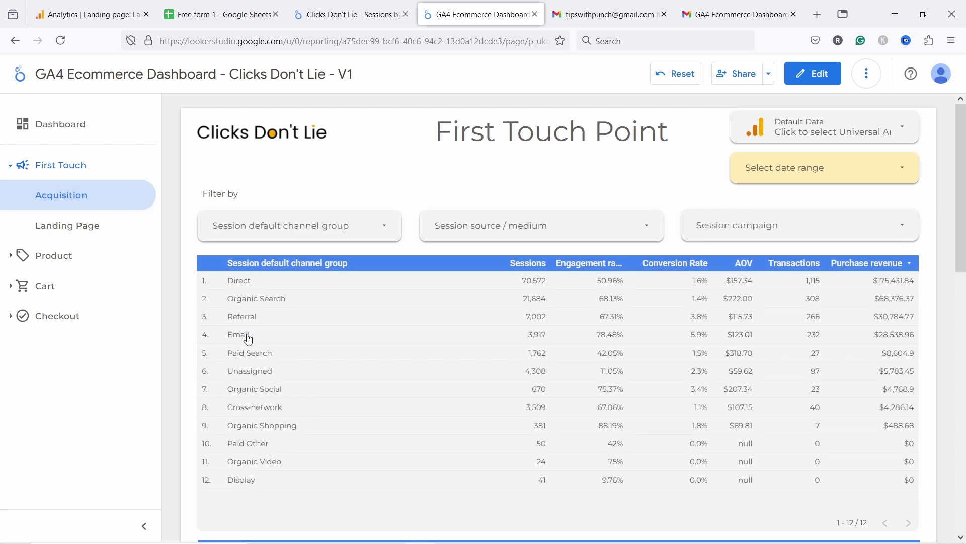
{"action": "left_click", "coordinate": [248, 335]}
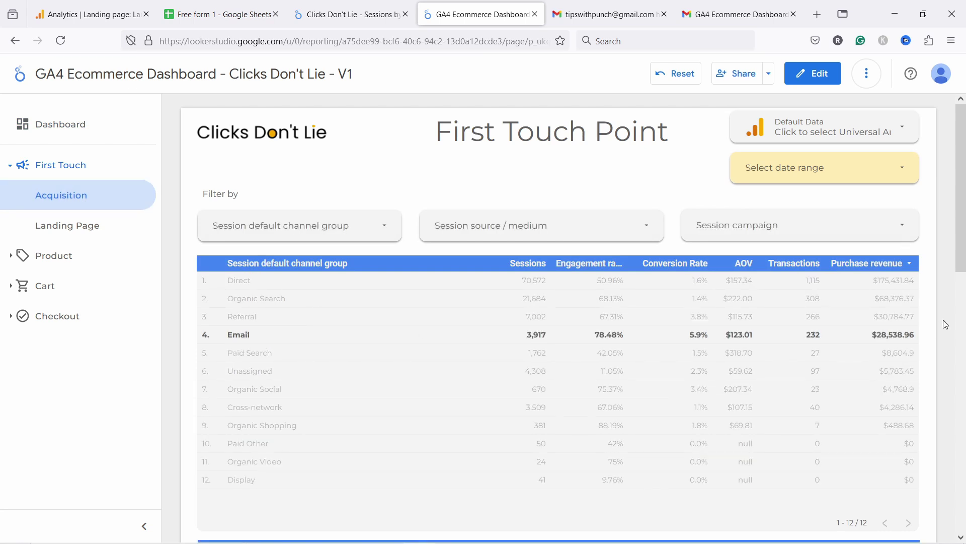
{"action": "scroll", "coordinate": [963, 233], "scroll_direction": "down", "scroll_amount": 2}
{"action": "scroll", "coordinate": [962, 233], "scroll_direction": "down", "scroll_amount": 8}
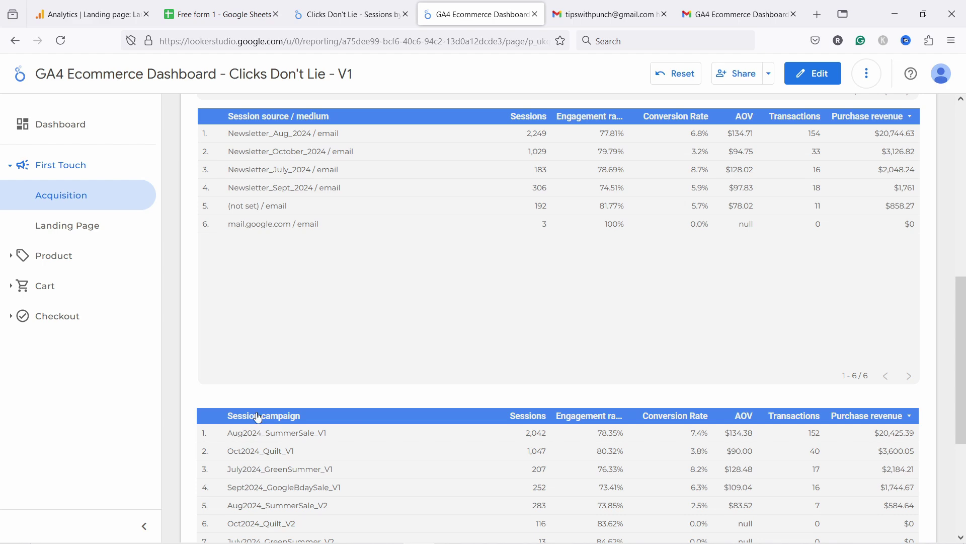
{"action": "scroll", "coordinate": [673, 417], "scroll_direction": "down", "scroll_amount": 3}
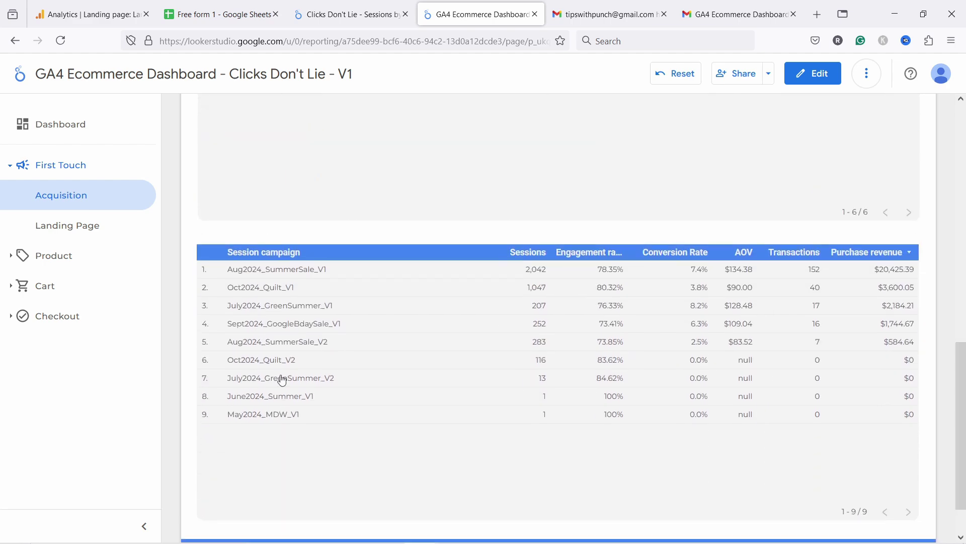
{"action": "left_click_drag", "start_coordinate": [960, 425], "coordinate": [961, 189]}
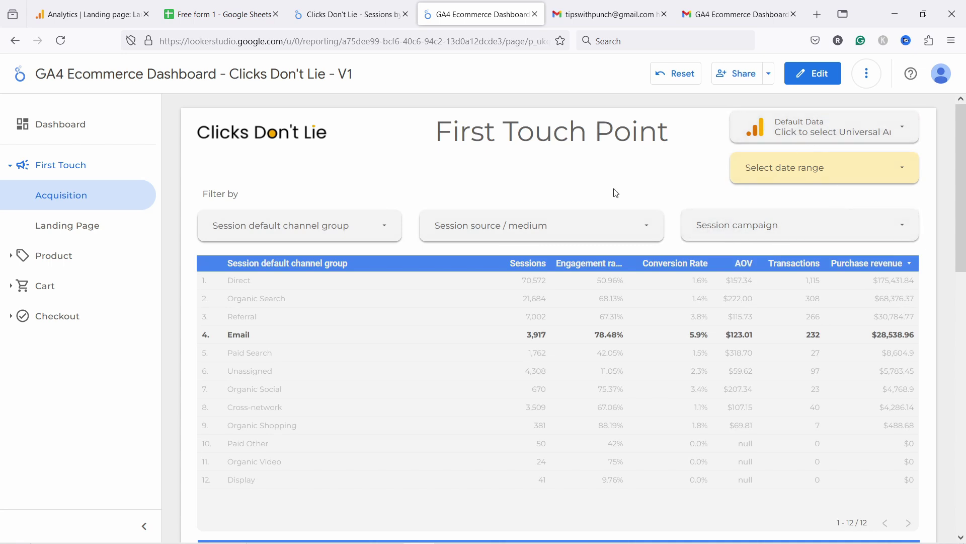
{"action": "left_click", "coordinate": [54, 255]}
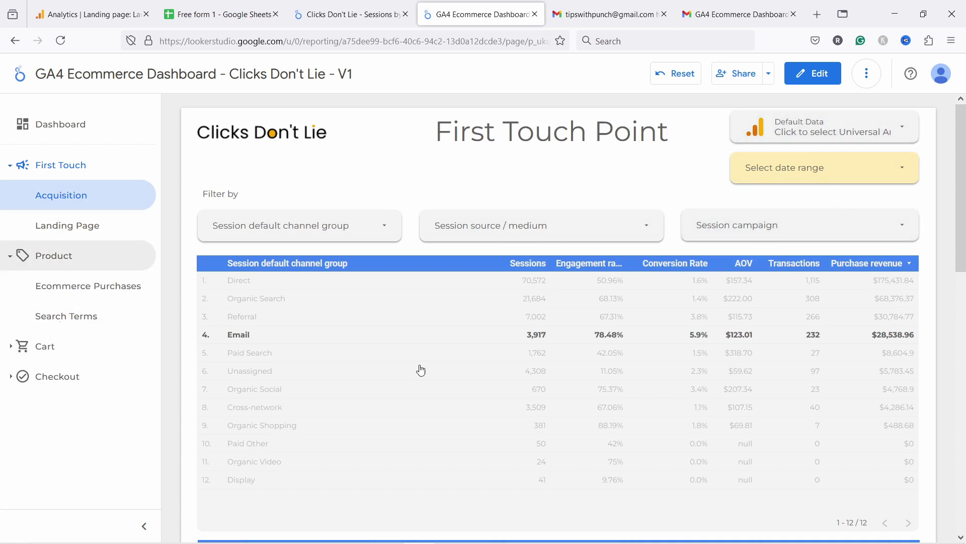
{"action": "left_click", "coordinate": [88, 286]}
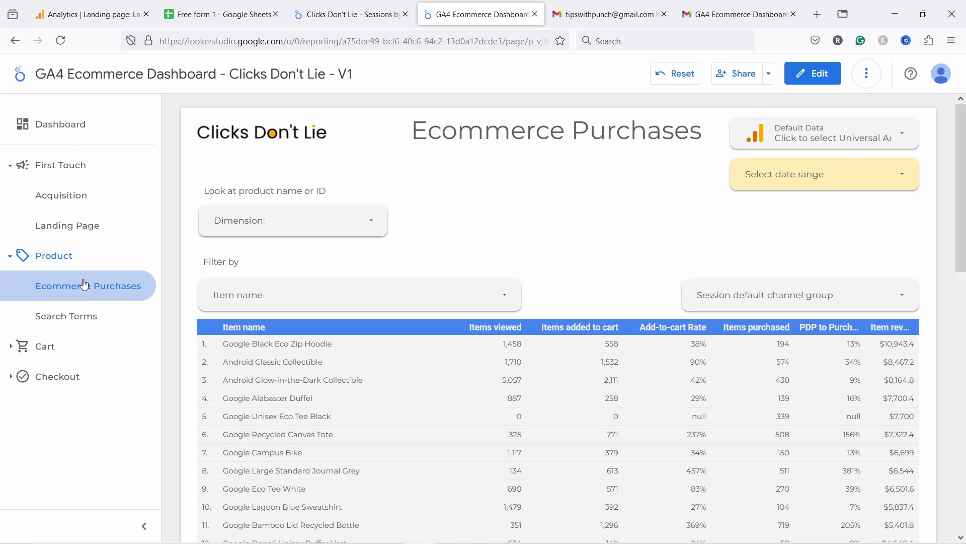
- Preview the Search Terms page and expand the Cart and Checkout sections
{"action": "left_click", "coordinate": [72, 325]}
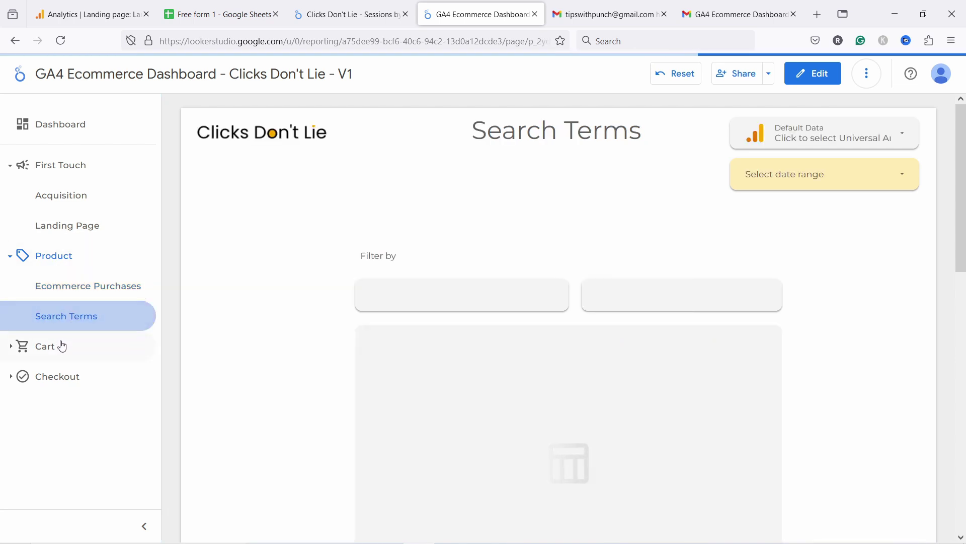
{"action": "left_click", "coordinate": [45, 348]}
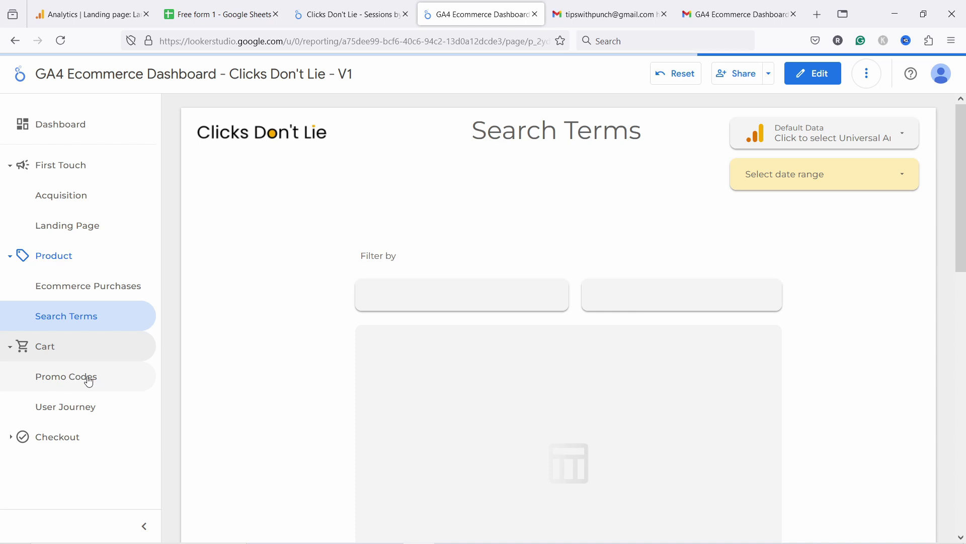
{"action": "left_click", "coordinate": [65, 436]}
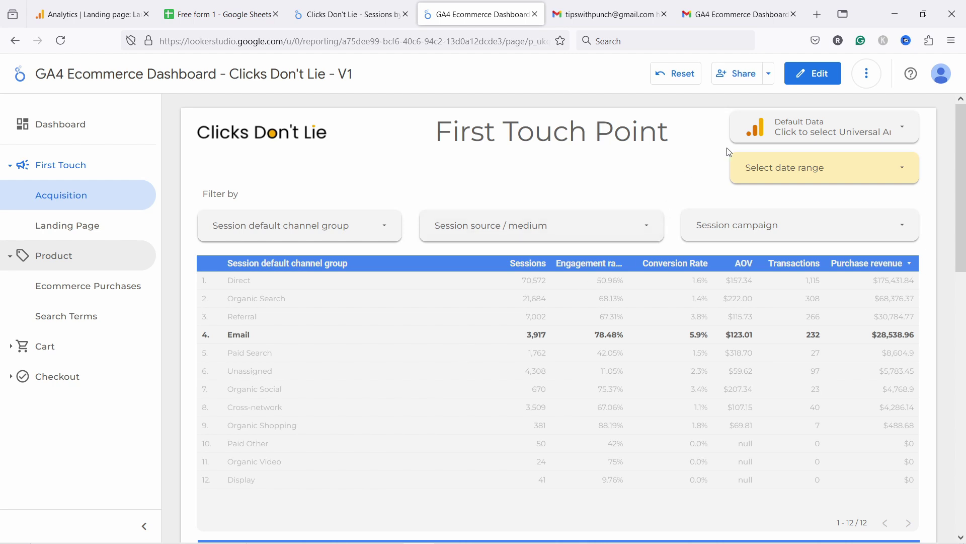
- Open the Schedule delivery form from the Share dropdown, defaulting to Daily at 8:00 AM
{"action": "left_click", "coordinate": [769, 74]}
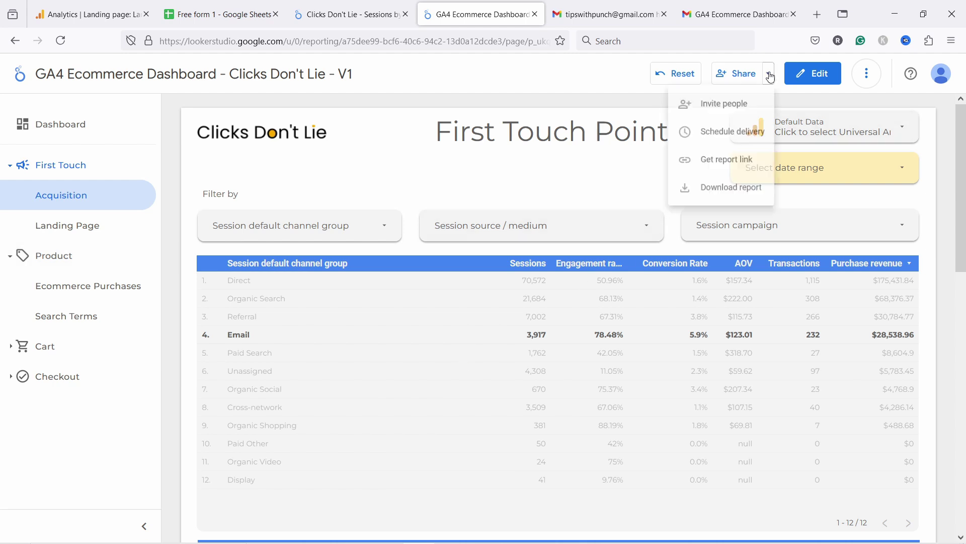
{"action": "left_click", "coordinate": [718, 136]}
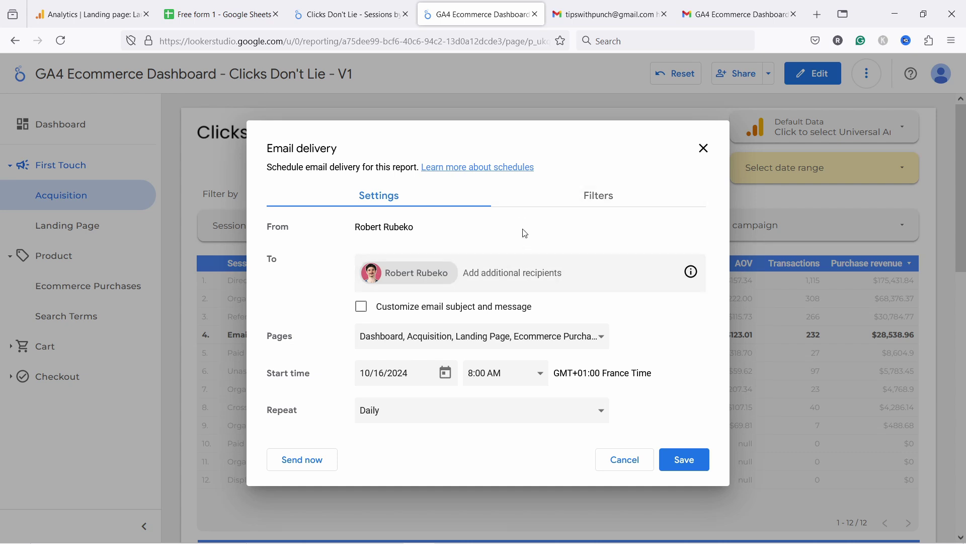
- Try the custom subject and message option, leaving it turned off
{"action": "left_click", "coordinate": [362, 306]}
{"action": "left_click", "coordinate": [361, 305]}
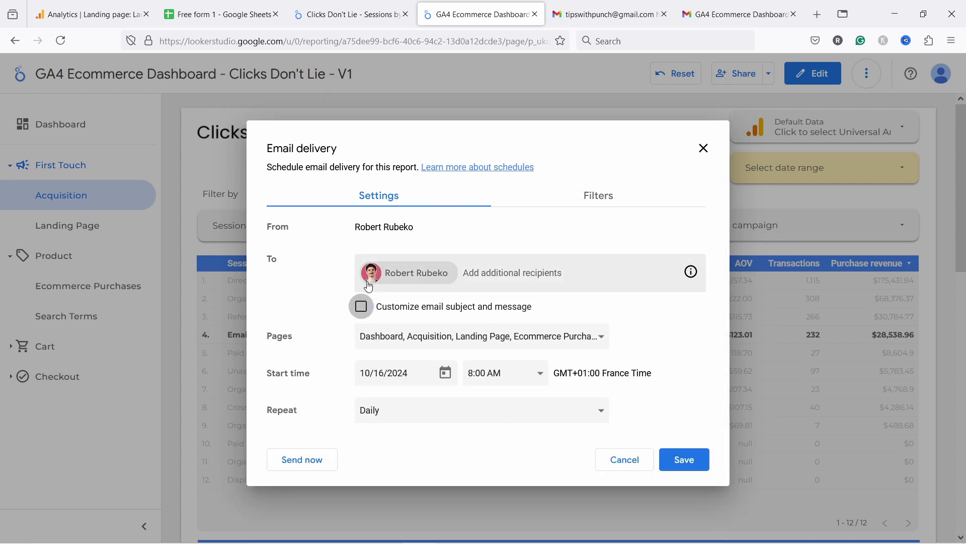
{"action": "left_click", "coordinate": [362, 304]}
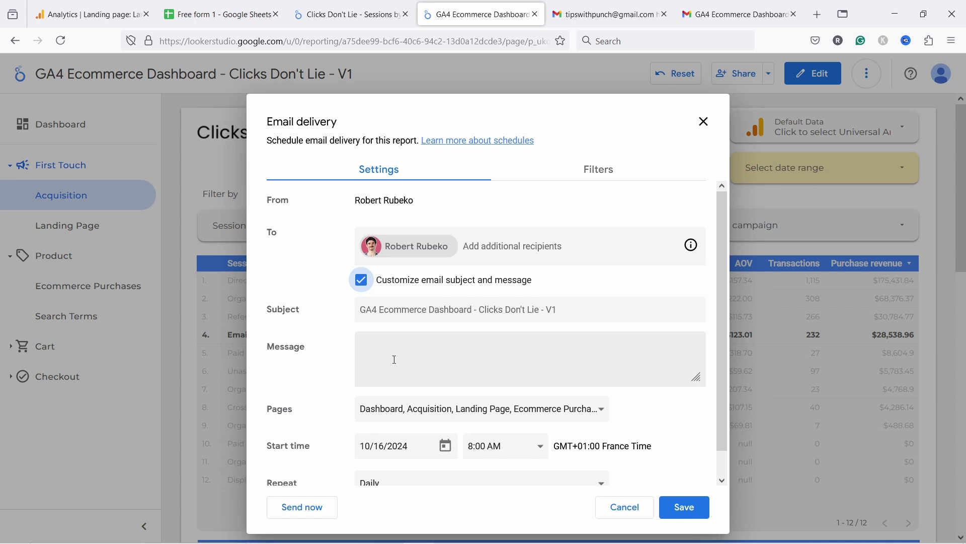
{"action": "left_click", "coordinate": [362, 282]}
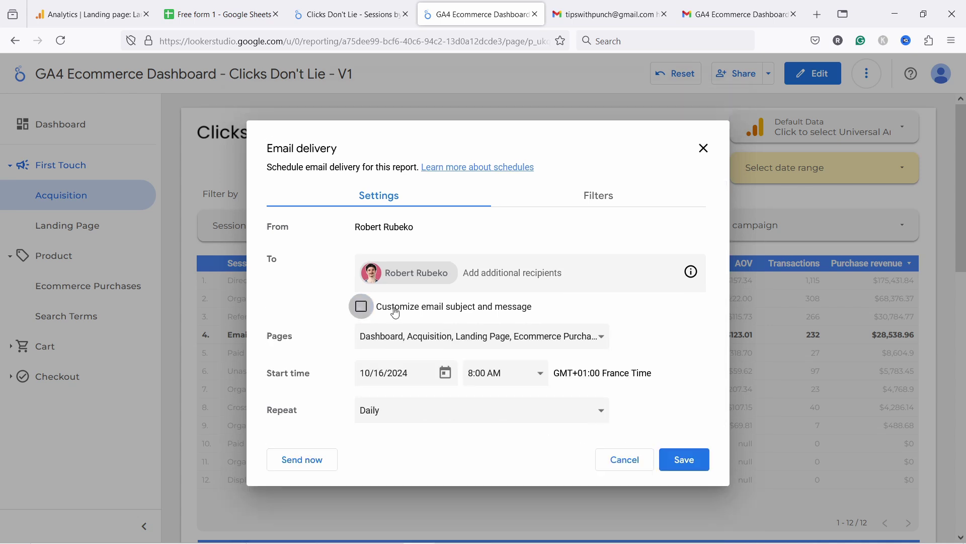
- Include only the Dashboard, Acquisition, Landing Page and Ecommerce Purchases pages
{"action": "left_click", "coordinate": [399, 339]}
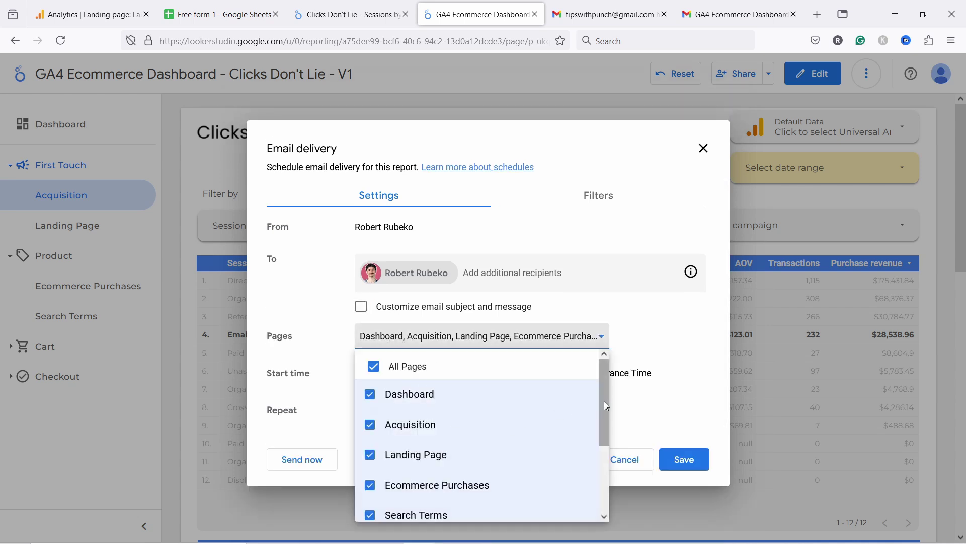
{"action": "scroll", "coordinate": [604, 407], "scroll_direction": "down", "scroll_amount": 2}
{"action": "scroll", "coordinate": [604, 406], "scroll_direction": "up", "scroll_amount": 2}
{"action": "left_click", "coordinate": [379, 368]}
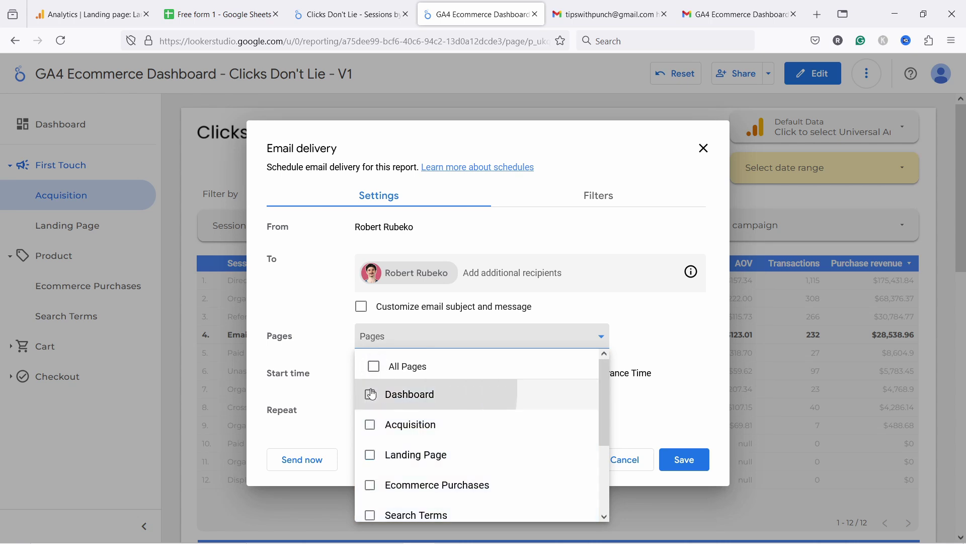
{"action": "left_click", "coordinate": [407, 394]}
{"action": "left_click", "coordinate": [370, 425]}
{"action": "left_click", "coordinate": [371, 455]}
{"action": "left_click", "coordinate": [526, 483]}
{"action": "scroll", "coordinate": [506, 433], "scroll_direction": "down", "scroll_amount": 2}
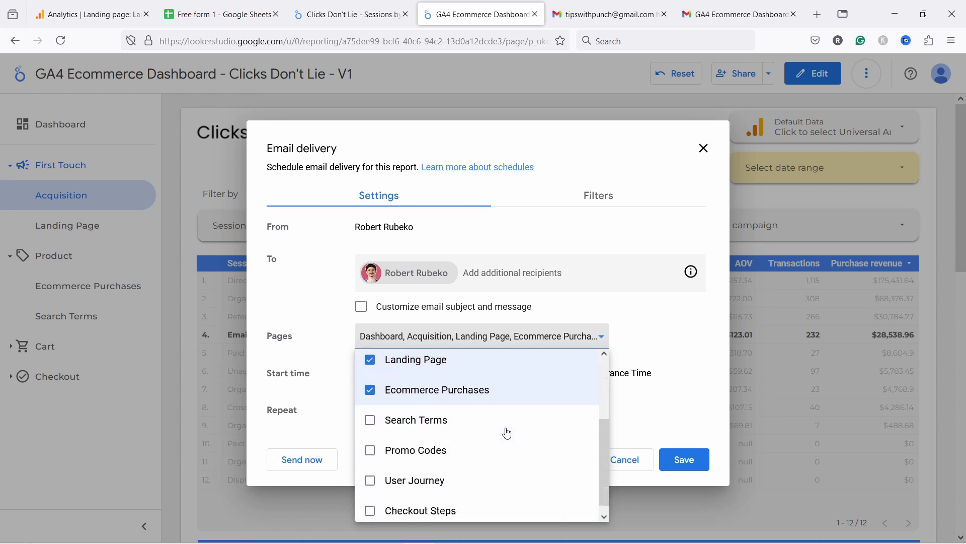
{"action": "scroll", "coordinate": [506, 433], "scroll_direction": "up", "scroll_amount": 2}
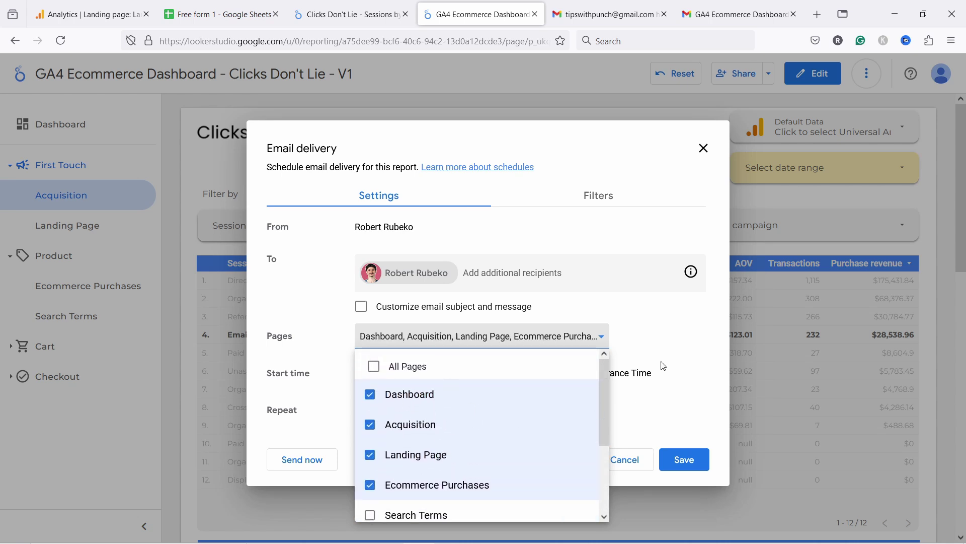
{"action": "left_click", "coordinate": [654, 322]}
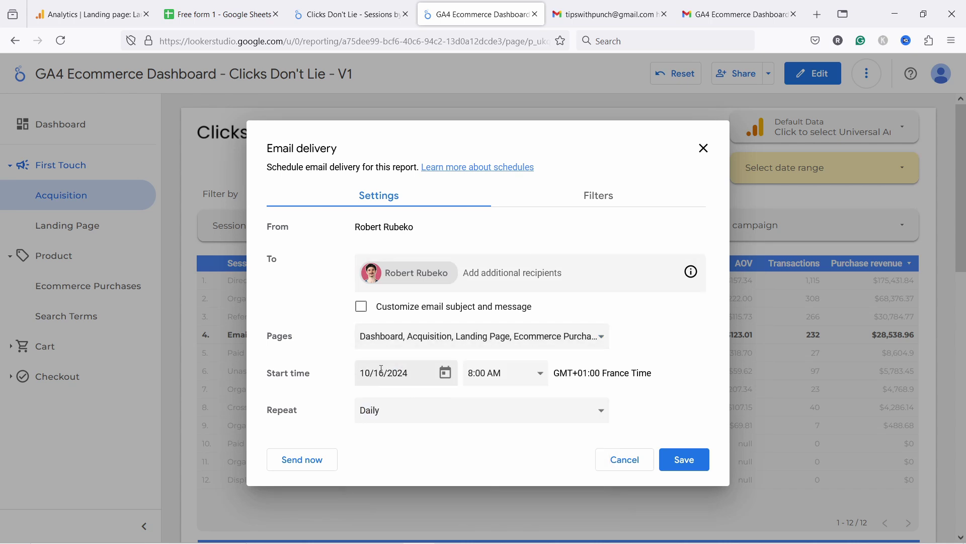
- Set a custom repeat of every 1 week on Monday, starting 10/21/2024
{"action": "left_click", "coordinate": [380, 419]}
{"action": "left_click", "coordinate": [394, 285]}
{"action": "left_click", "coordinate": [392, 421]}
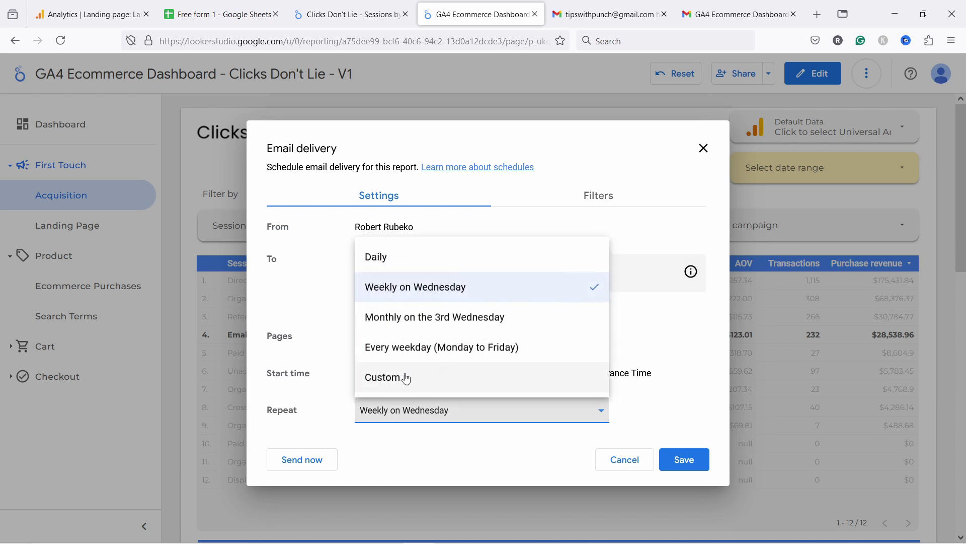
{"action": "left_click", "coordinate": [401, 377]}
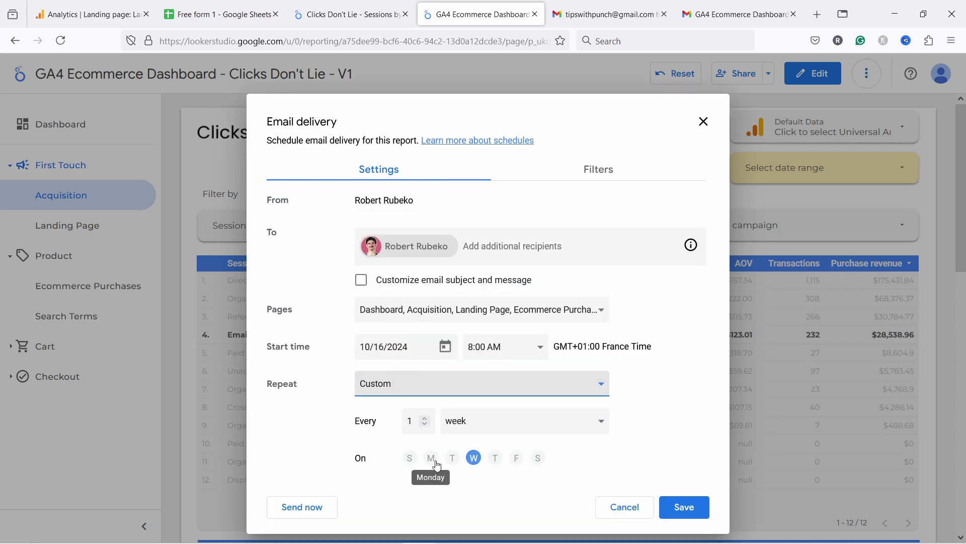
{"action": "left_click", "coordinate": [474, 458]}
{"action": "left_click", "coordinate": [432, 455]}
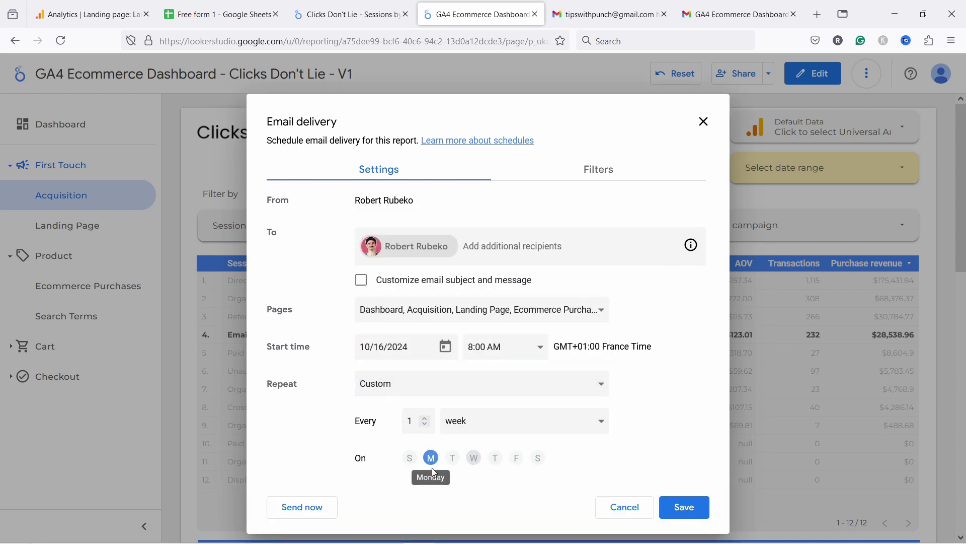
{"action": "left_click", "coordinate": [446, 347]}
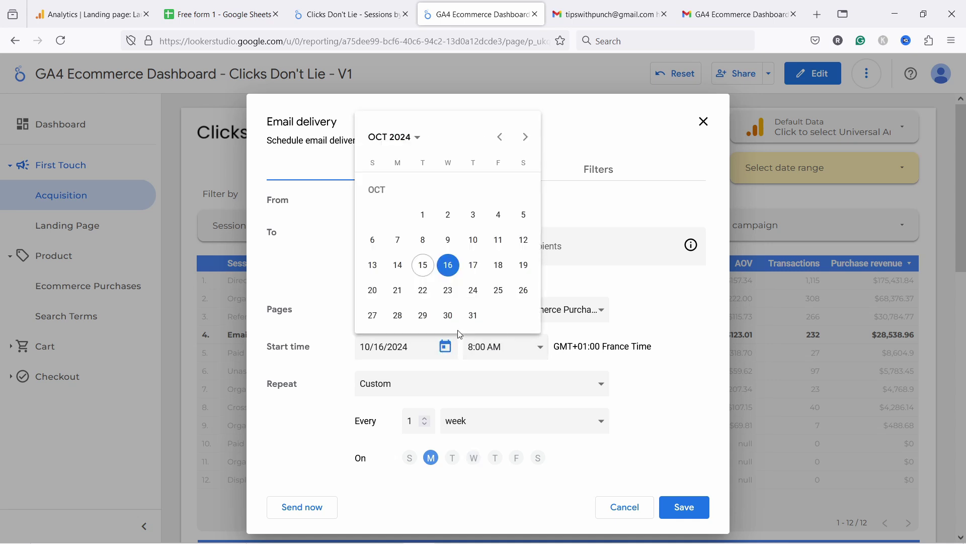
{"action": "left_click", "coordinate": [398, 291]}
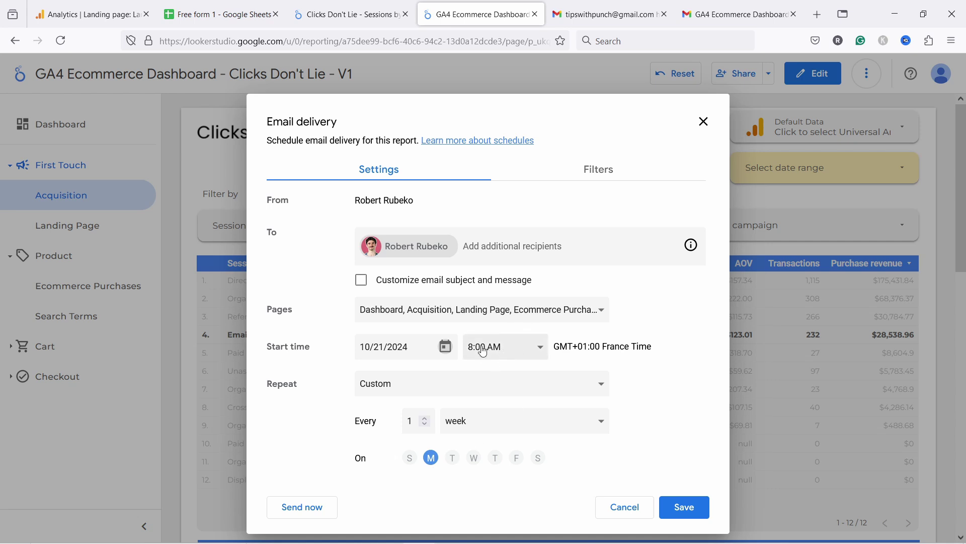
- Set the emailed Dashboard page's date range filter to Last 7 days (Oct 8 – Oct 14, 2024)
{"action": "left_click", "coordinate": [594, 172]}
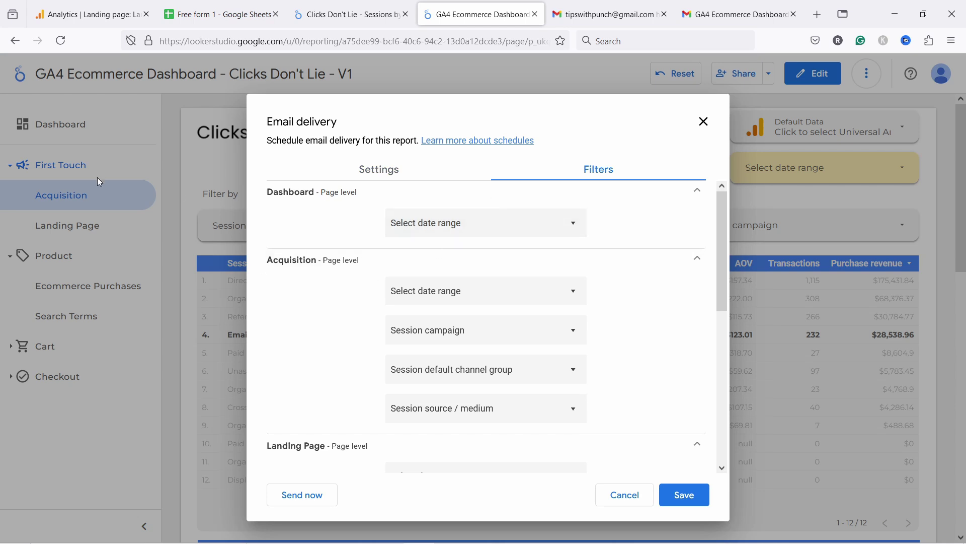
{"action": "left_click", "coordinate": [442, 225]}
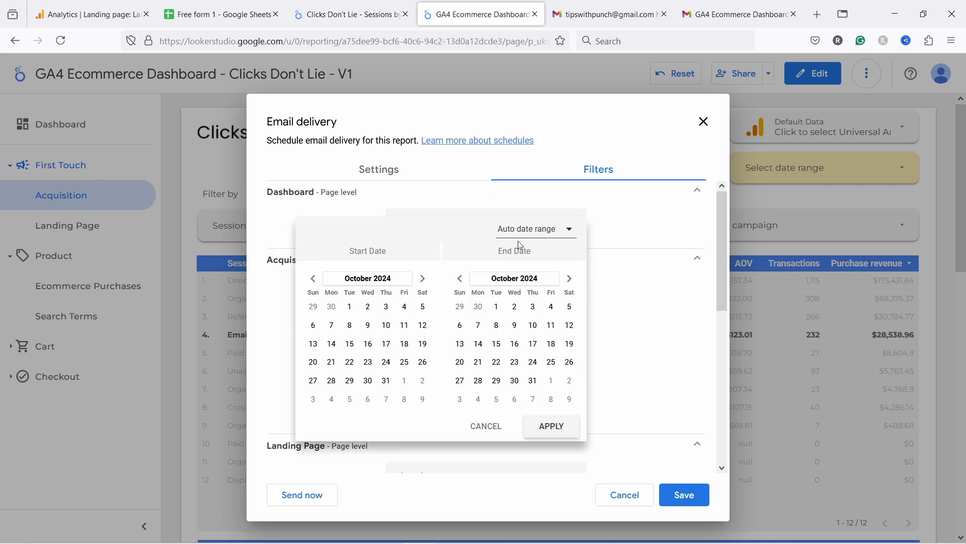
{"action": "left_click", "coordinate": [559, 232]}
{"action": "left_click_drag", "start_coordinate": [626, 219], "coordinate": [626, 75]}
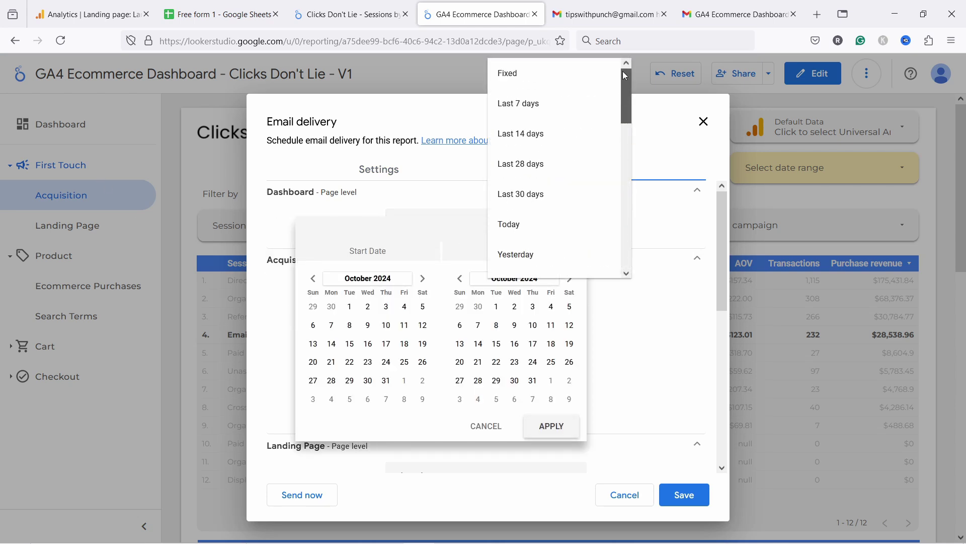
{"action": "left_click", "coordinate": [520, 104]}
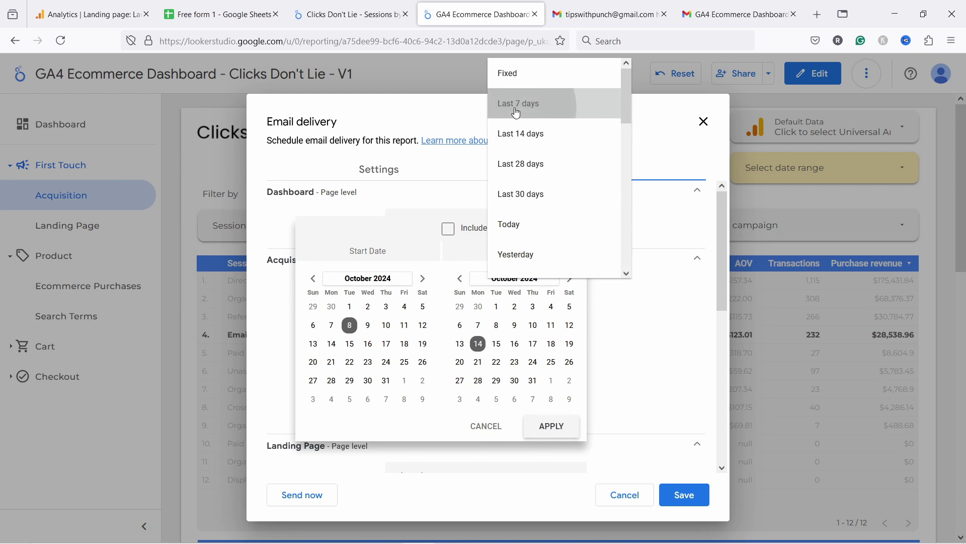
{"action": "left_click", "coordinate": [560, 436]}
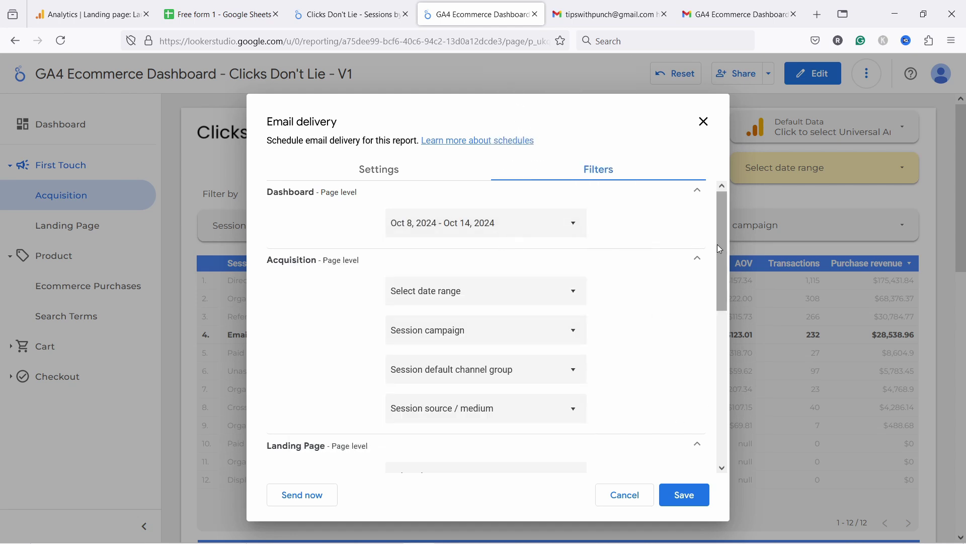
{"action": "scroll", "coordinate": [717, 243], "scroll_direction": "down", "scroll_amount": 2}
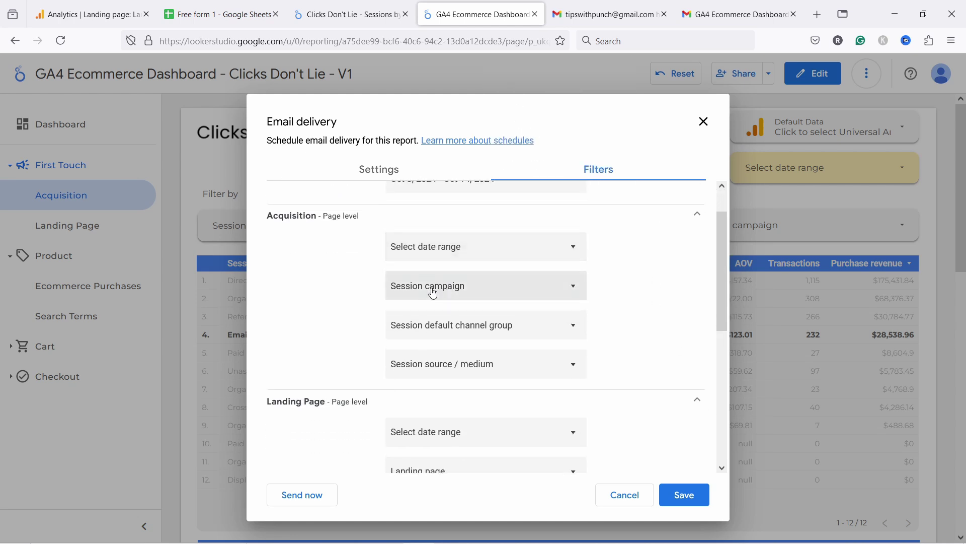
- Restrict the Acquisition page's Session default channel group filter to Email only
{"action": "left_click", "coordinate": [473, 331]}
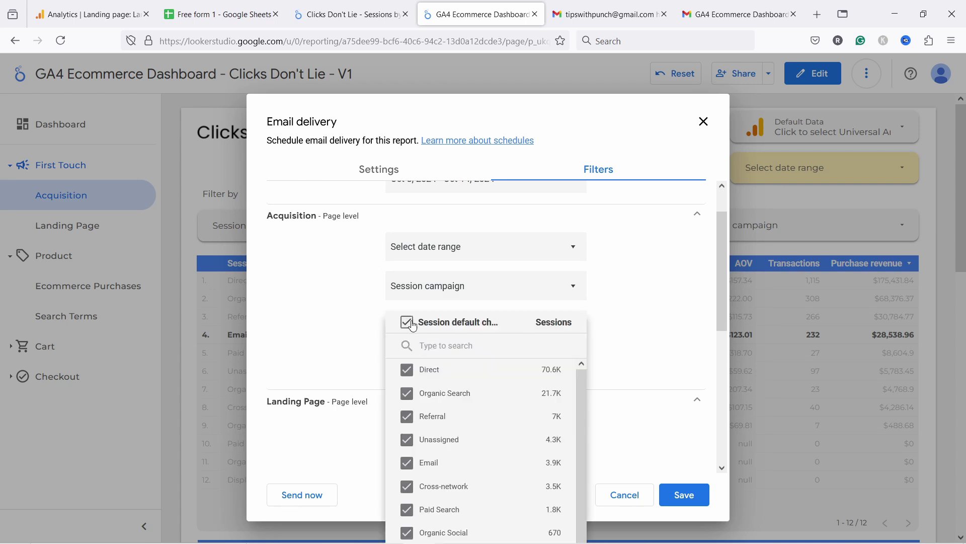
{"action": "left_click", "coordinate": [414, 325]}
{"action": "left_click", "coordinate": [409, 464]}
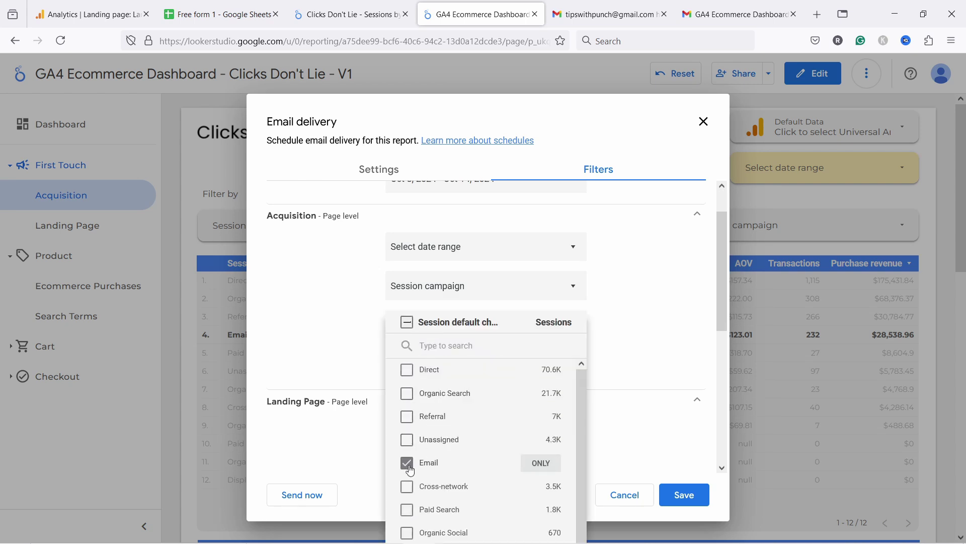
{"action": "left_click", "coordinate": [664, 300]}
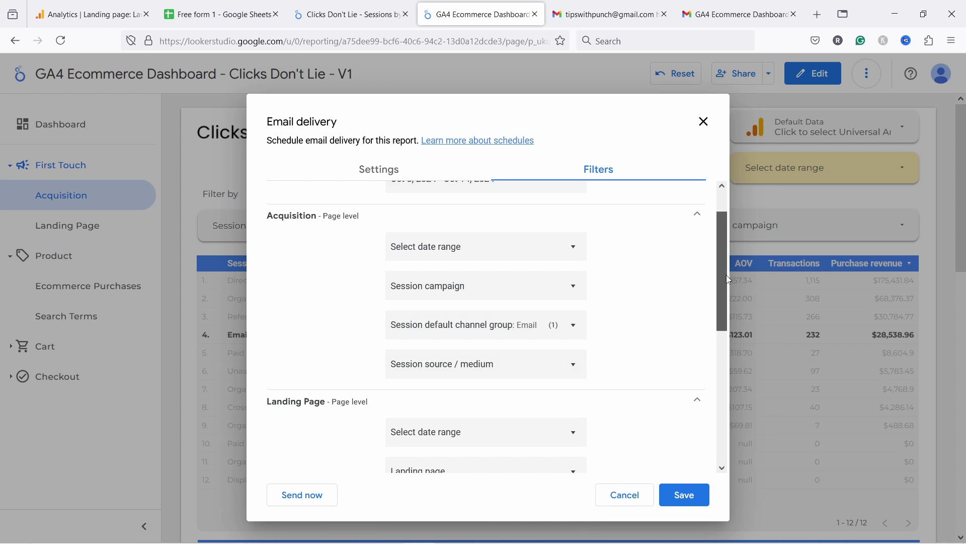
{"action": "left_click_drag", "start_coordinate": [726, 275], "coordinate": [718, 434]}
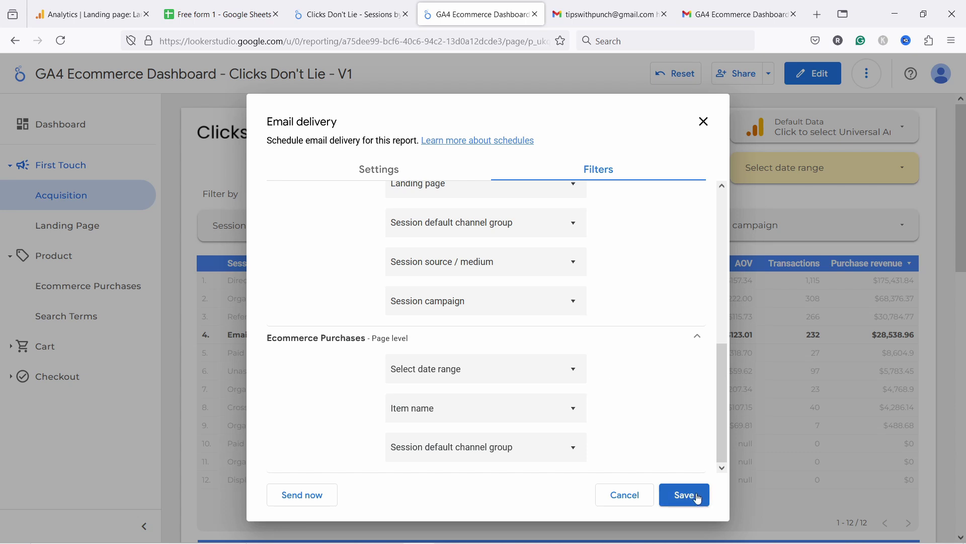
{"action": "scroll", "coordinate": [723, 364], "scroll_direction": "up", "scroll_amount": 1}
{"action": "left_click_drag", "start_coordinate": [723, 366], "coordinate": [717, 220]}
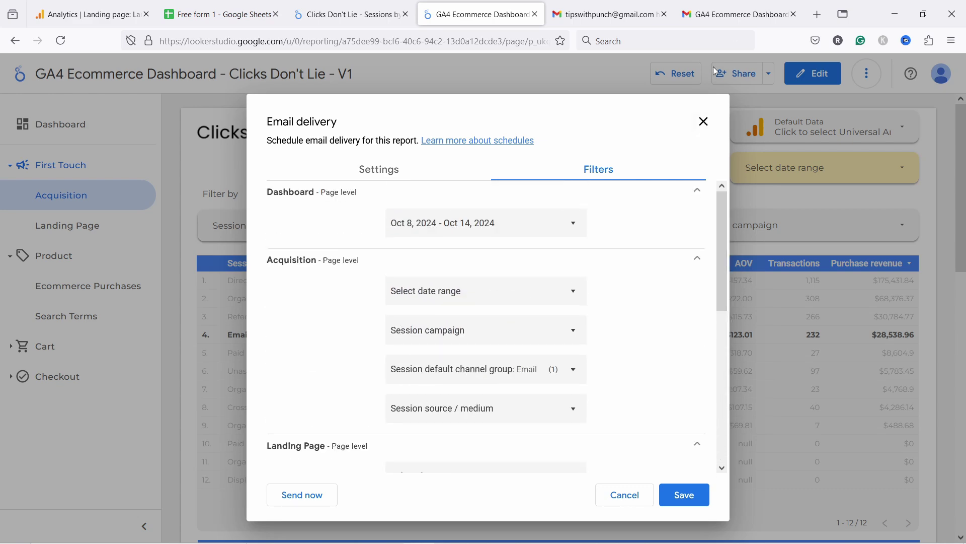
- Open the delivered GA4 Ecommerce Dashboard email and scroll through its inline report pages to the PDF attachment
{"action": "left_click", "coordinate": [732, 21]}
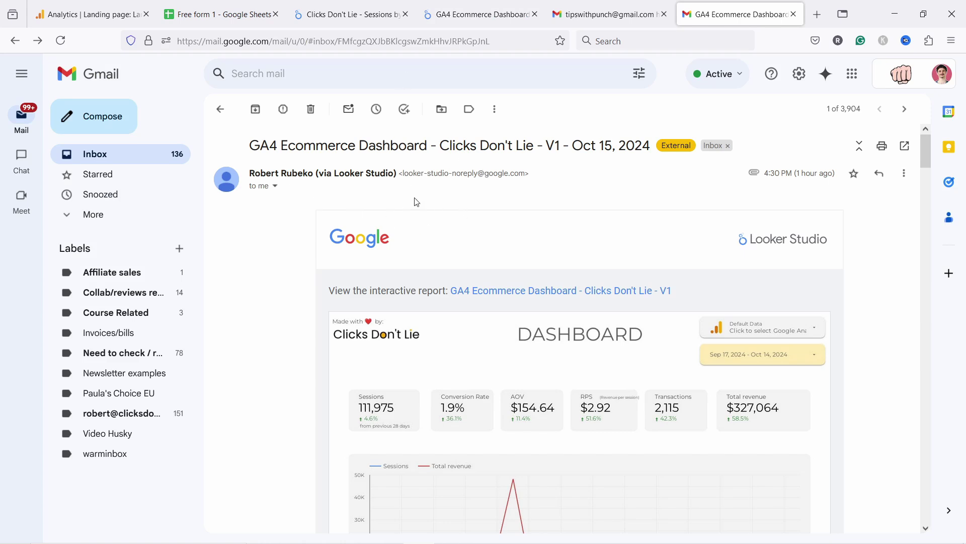
{"action": "scroll", "coordinate": [928, 150], "scroll_direction": "down", "scroll_amount": 3}
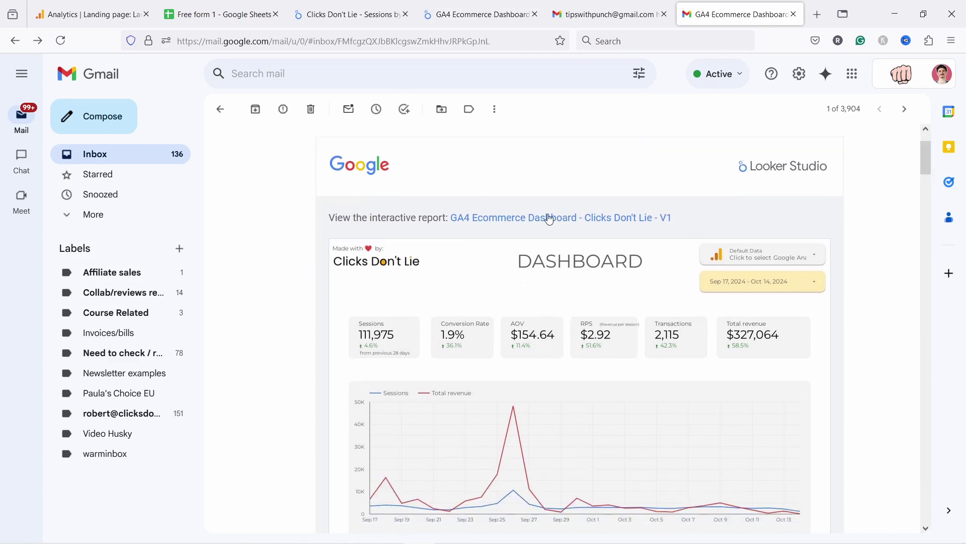
{"action": "scroll", "coordinate": [930, 165], "scroll_direction": "down", "scroll_amount": 2}
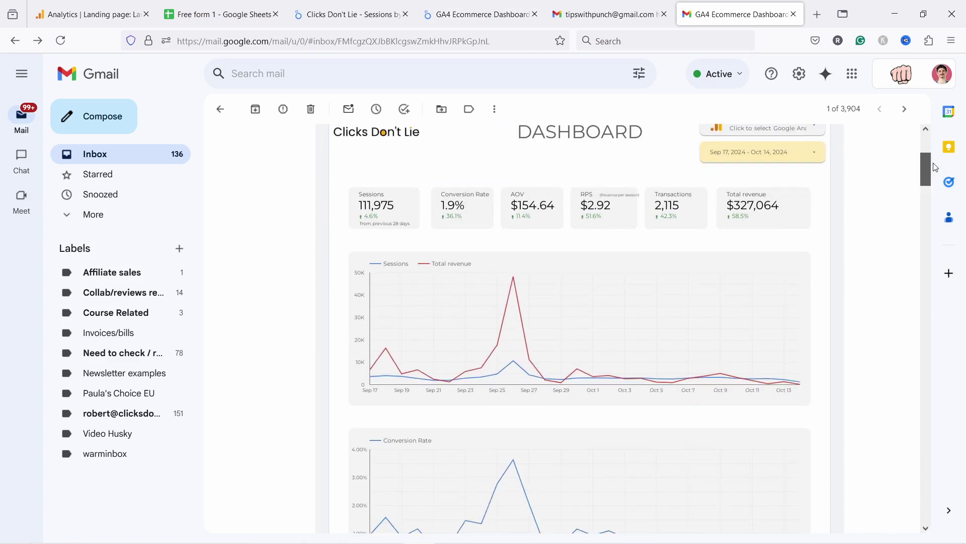
{"action": "scroll", "coordinate": [930, 164], "scroll_direction": "up", "scroll_amount": 1}
{"action": "left_click_drag", "start_coordinate": [934, 160], "coordinate": [965, 477]}
{"action": "scroll", "coordinate": [453, 302], "scroll_direction": "down", "scroll_amount": 3}
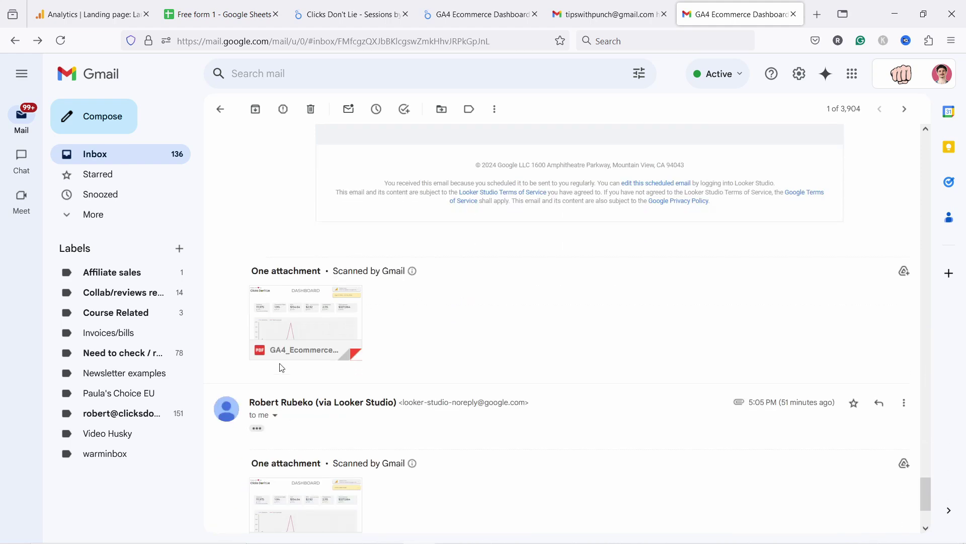
{"action": "left_click", "coordinate": [318, 313]}
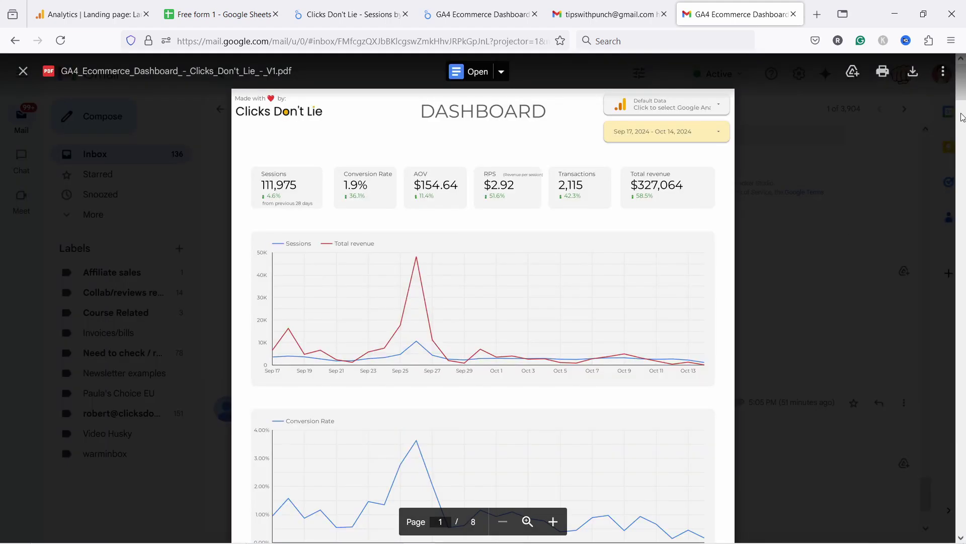
{"action": "left_click_drag", "start_coordinate": [962, 116], "coordinate": [963, 75]}
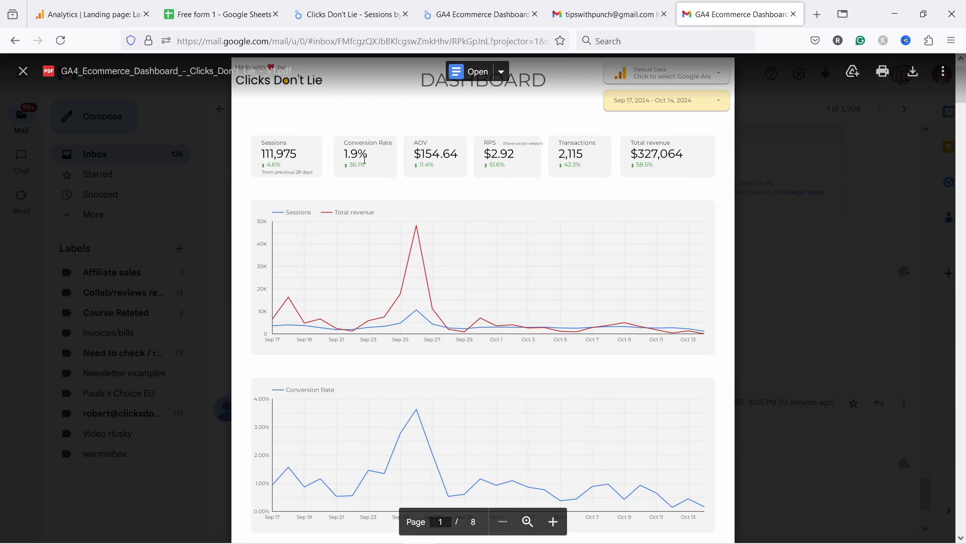
{"action": "scroll", "coordinate": [301, 225], "scroll_direction": "down", "scroll_amount": 3}
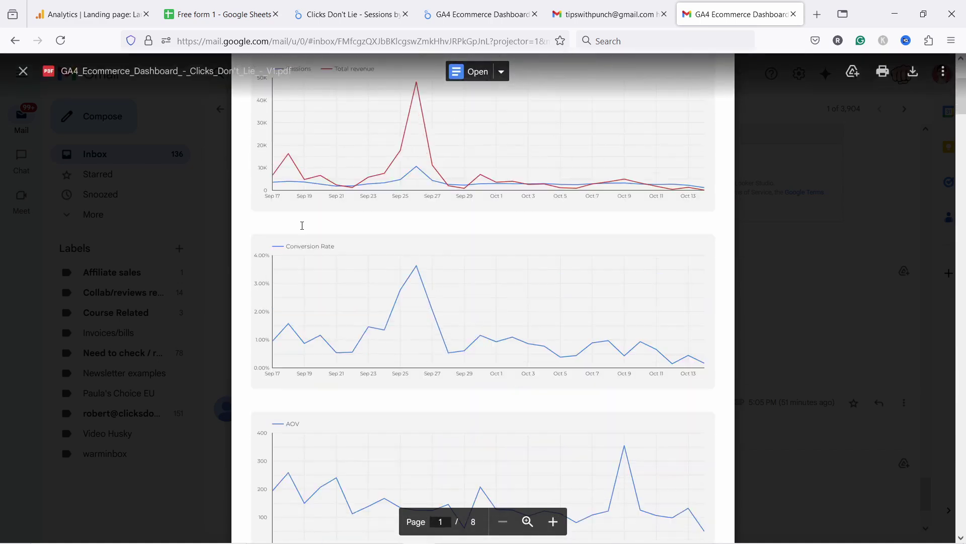
{"action": "scroll", "coordinate": [302, 225], "scroll_direction": "down", "scroll_amount": 5}
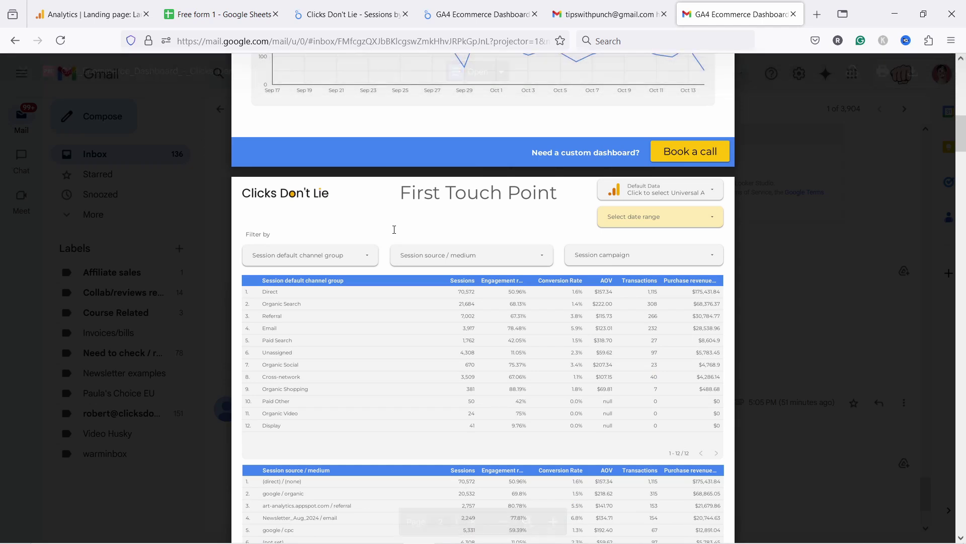